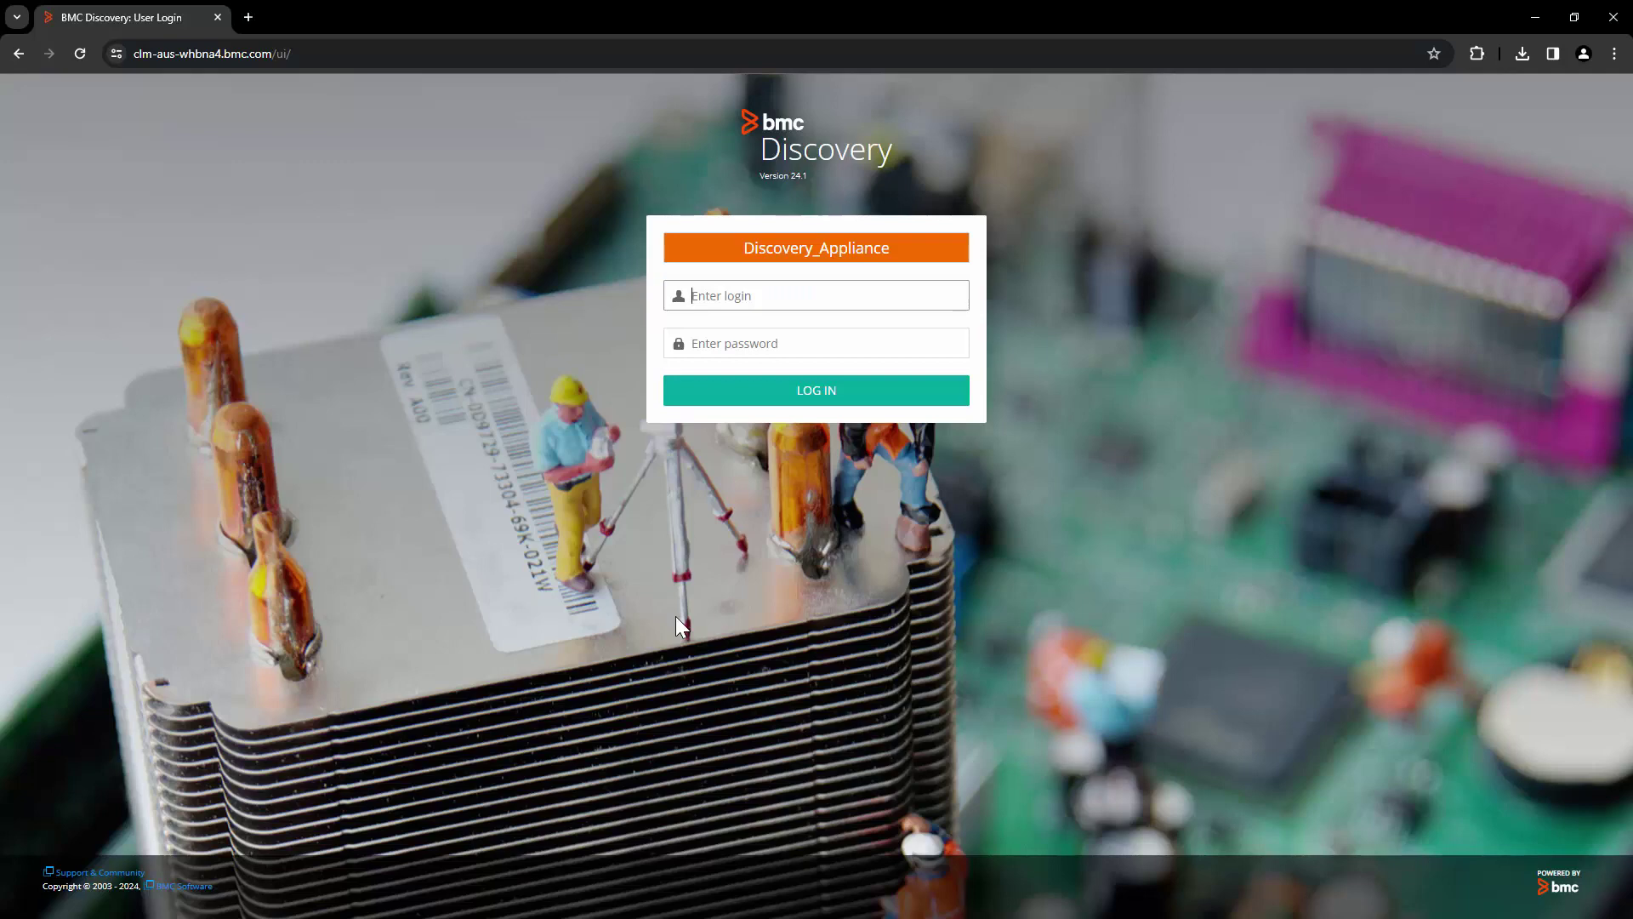
Step: Sign in to BMC Discovery with the saved system-user credentials to reach the Baseline Dashboard
click(798, 343)
click(781, 406)
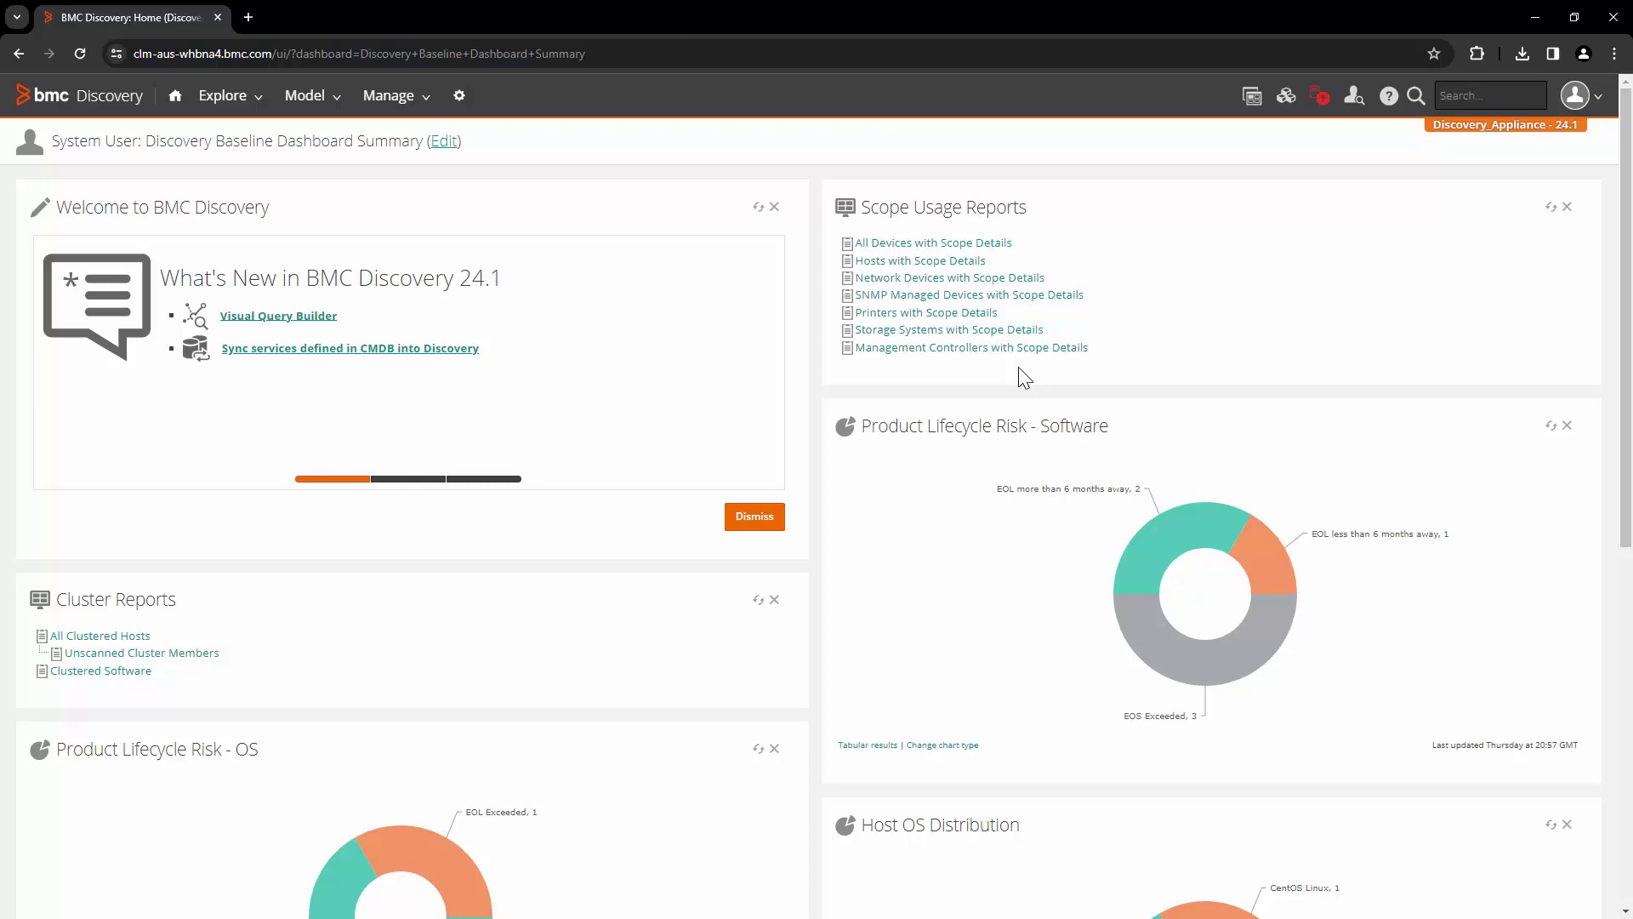
Step: Open Administration > CMDB Sync and check the CMDB Development System connection's dataset clm-aus-whbna4
click(473, 100)
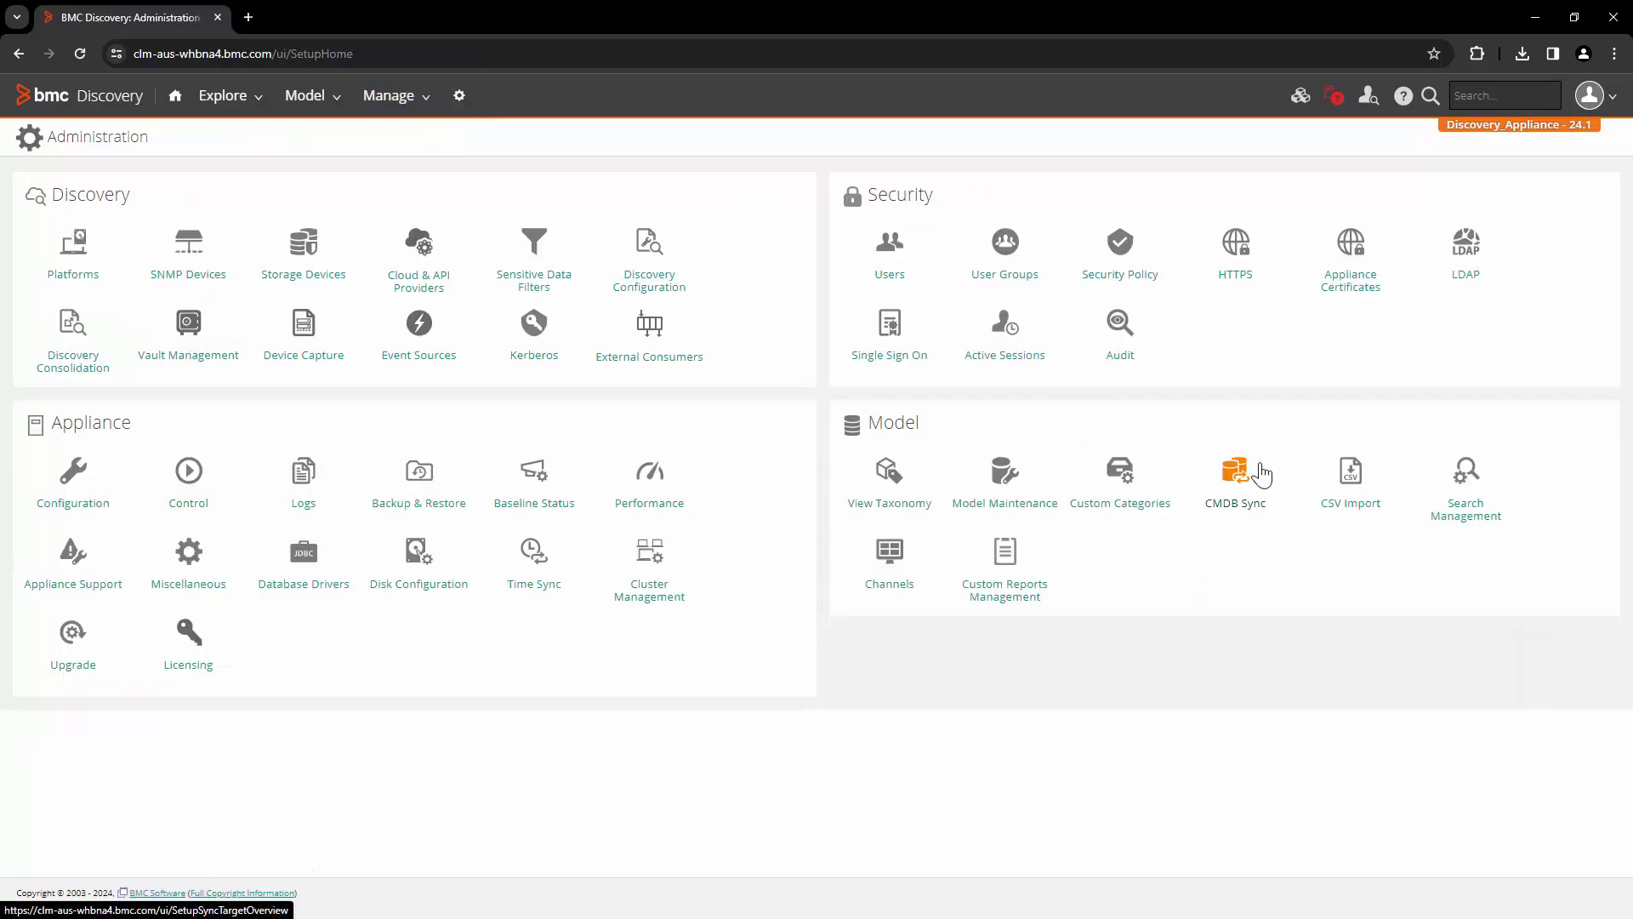
click(1259, 474)
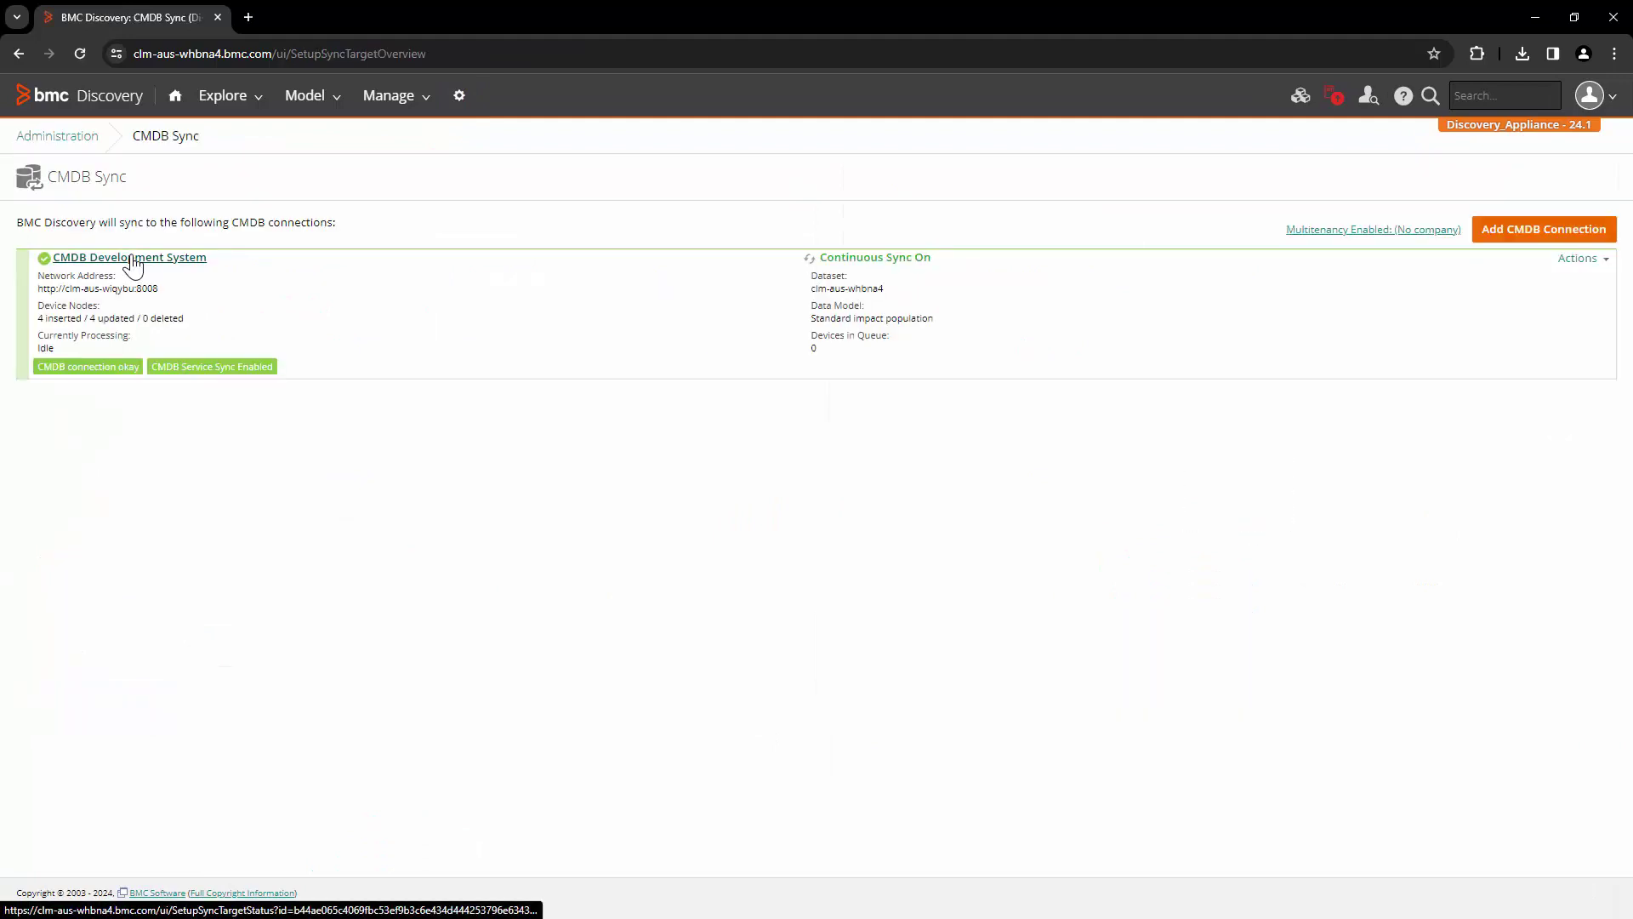
drag(236, 266, 109, 255)
click(54, 257)
drag(814, 288, 868, 289)
click(867, 289)
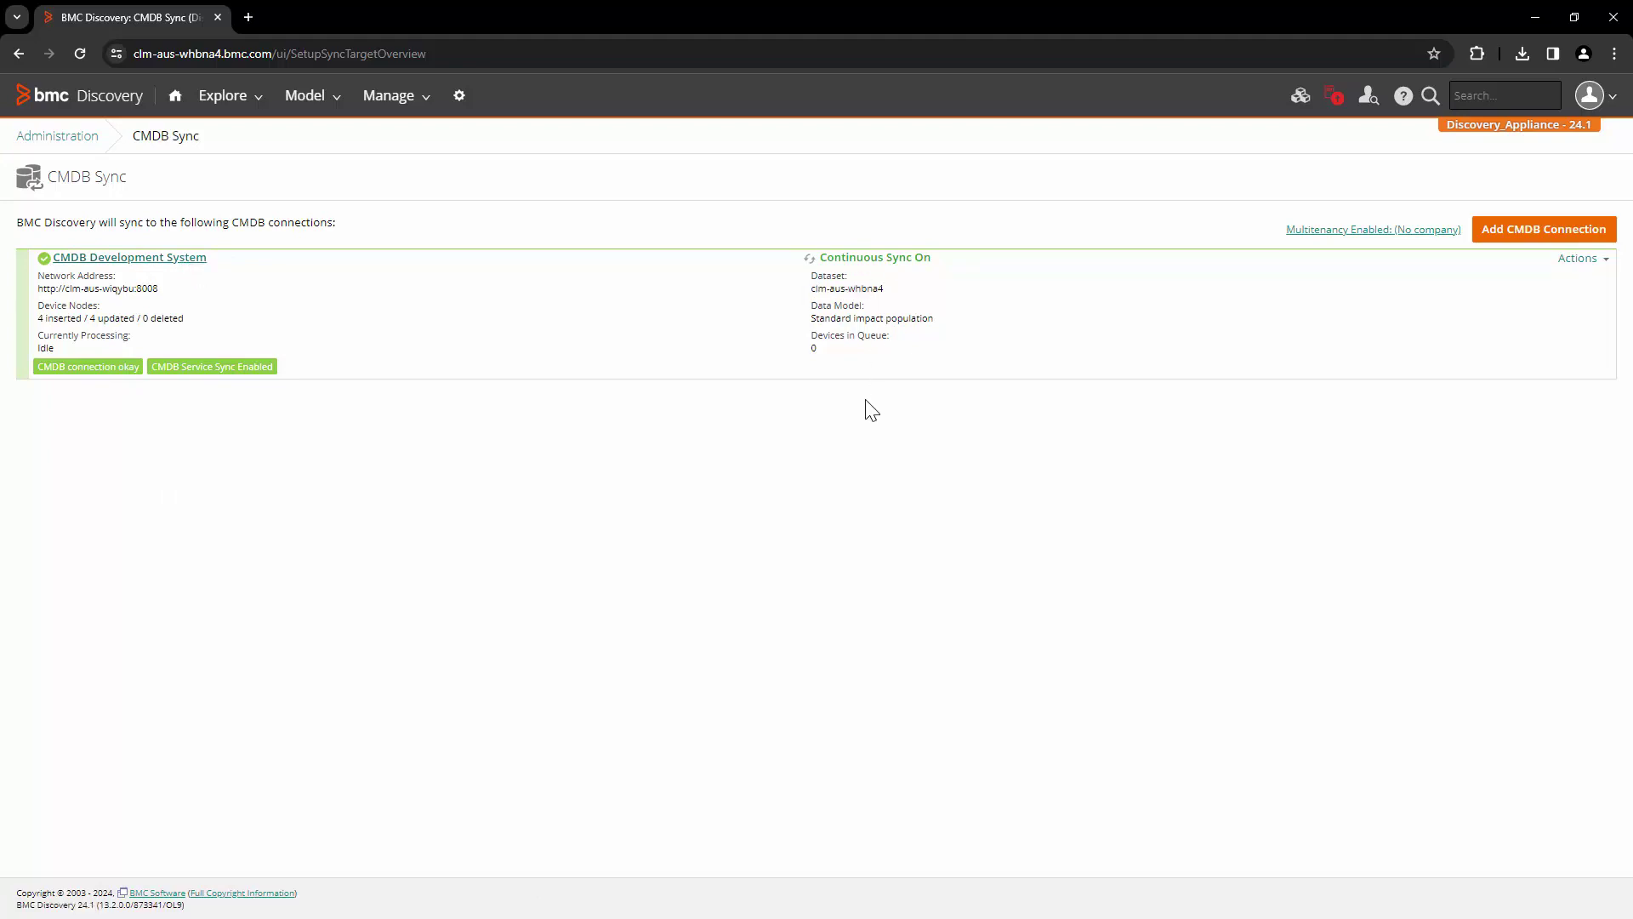
Step: Go to Explore > Data, list the 3 discovered hosts and locate clm-aus-whbna4
click(223, 95)
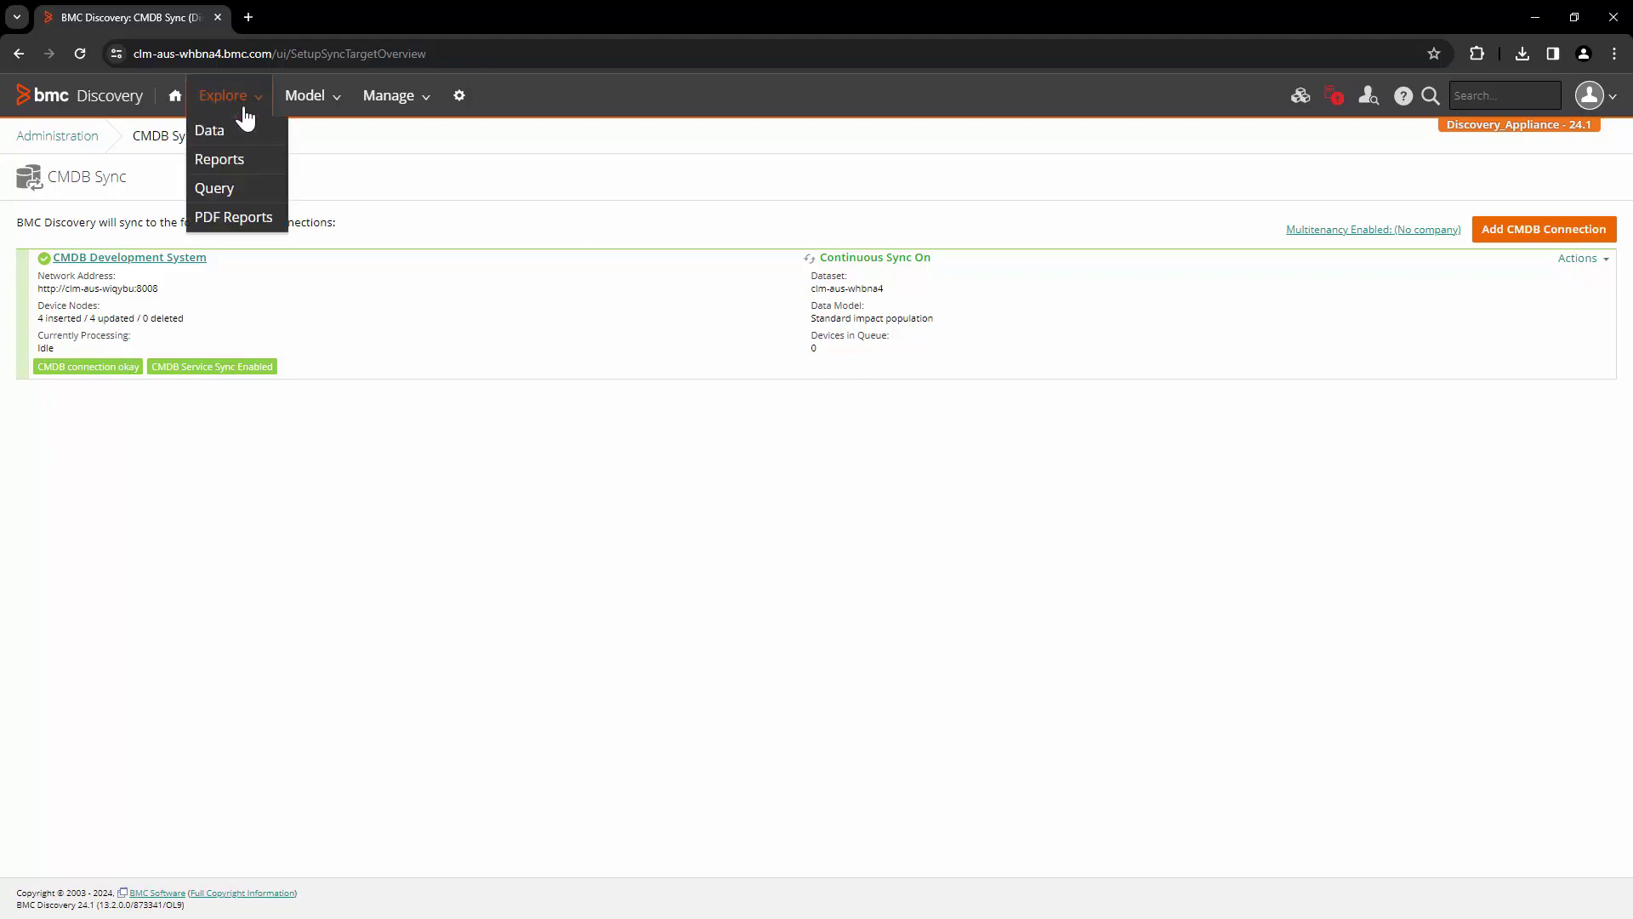
click(243, 136)
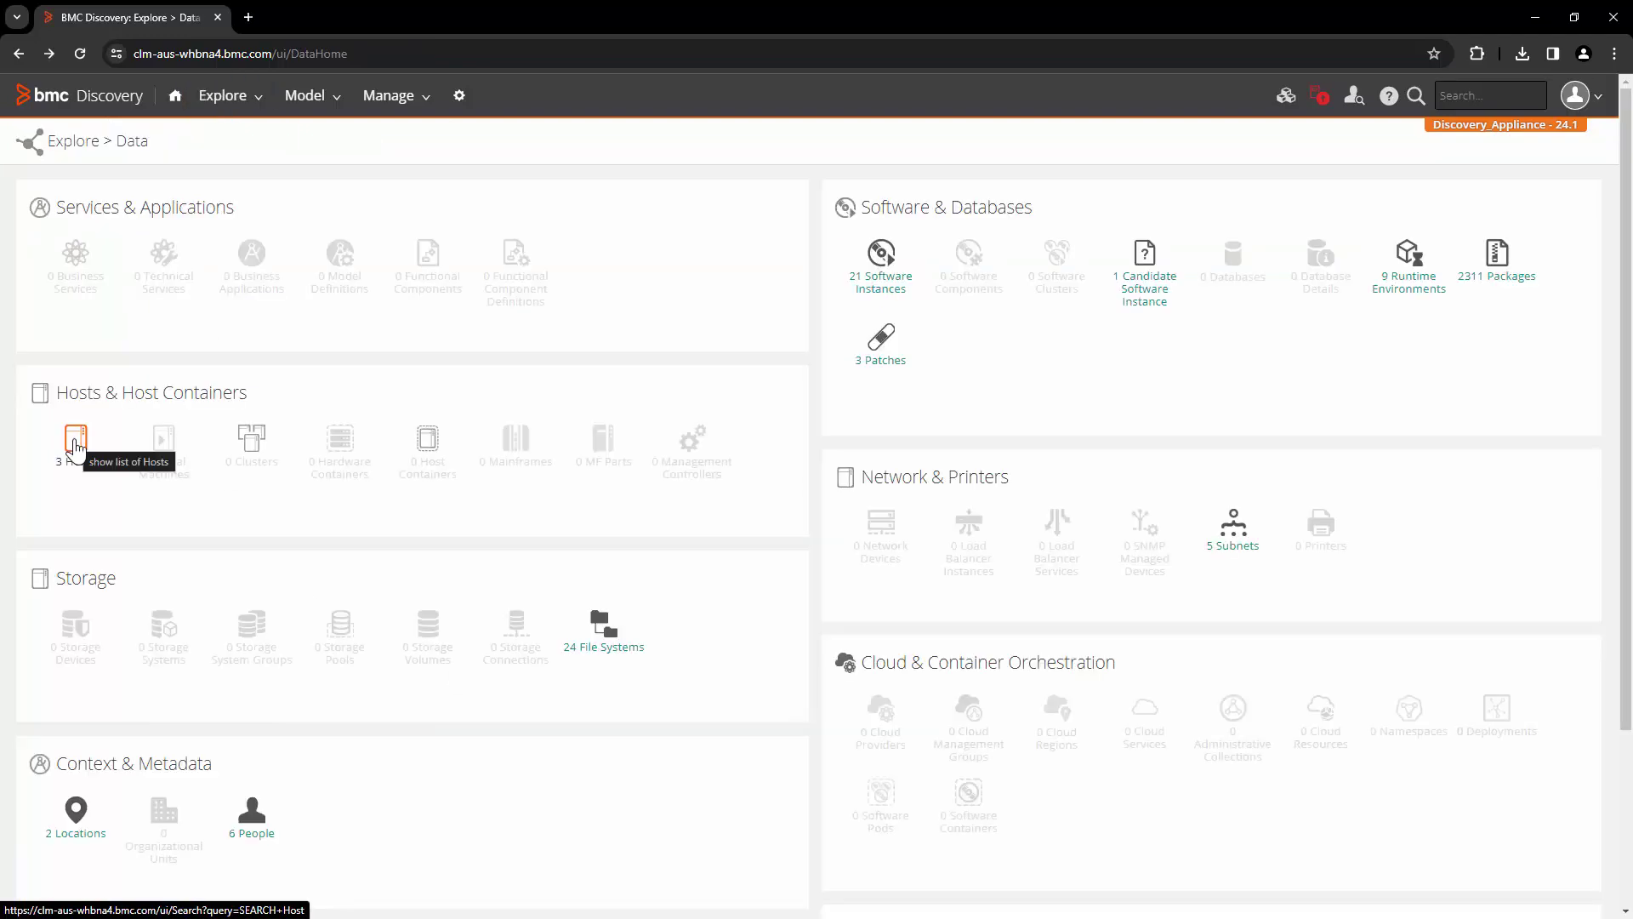
click(63, 437)
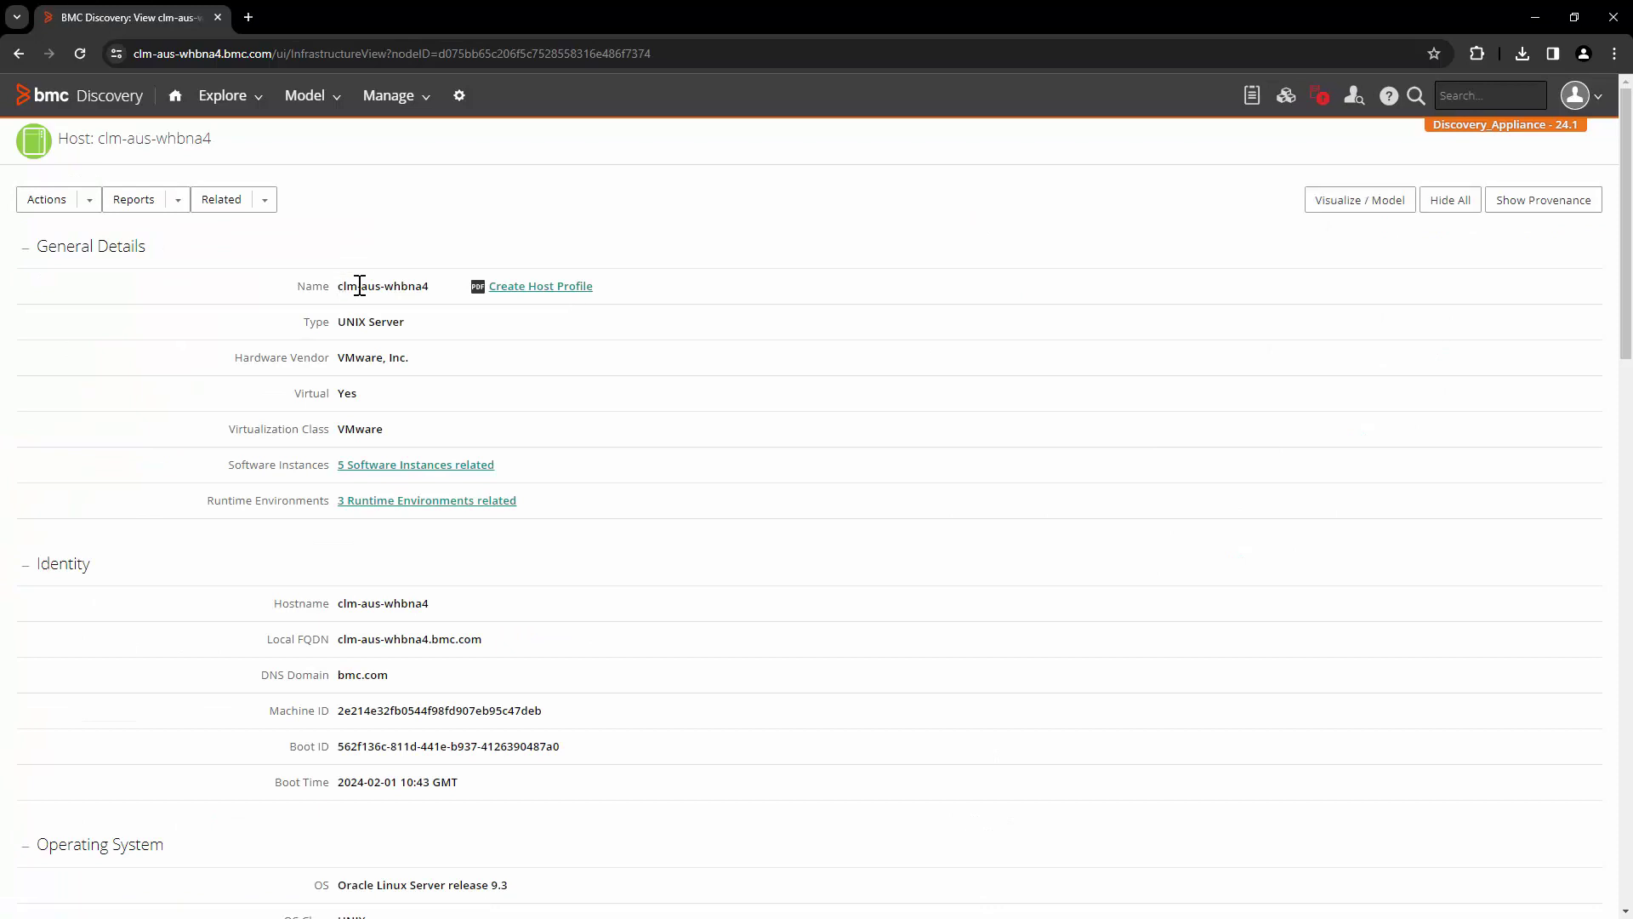
drag(340, 286, 468, 290)
key(ctrl+c)
click(997, 398)
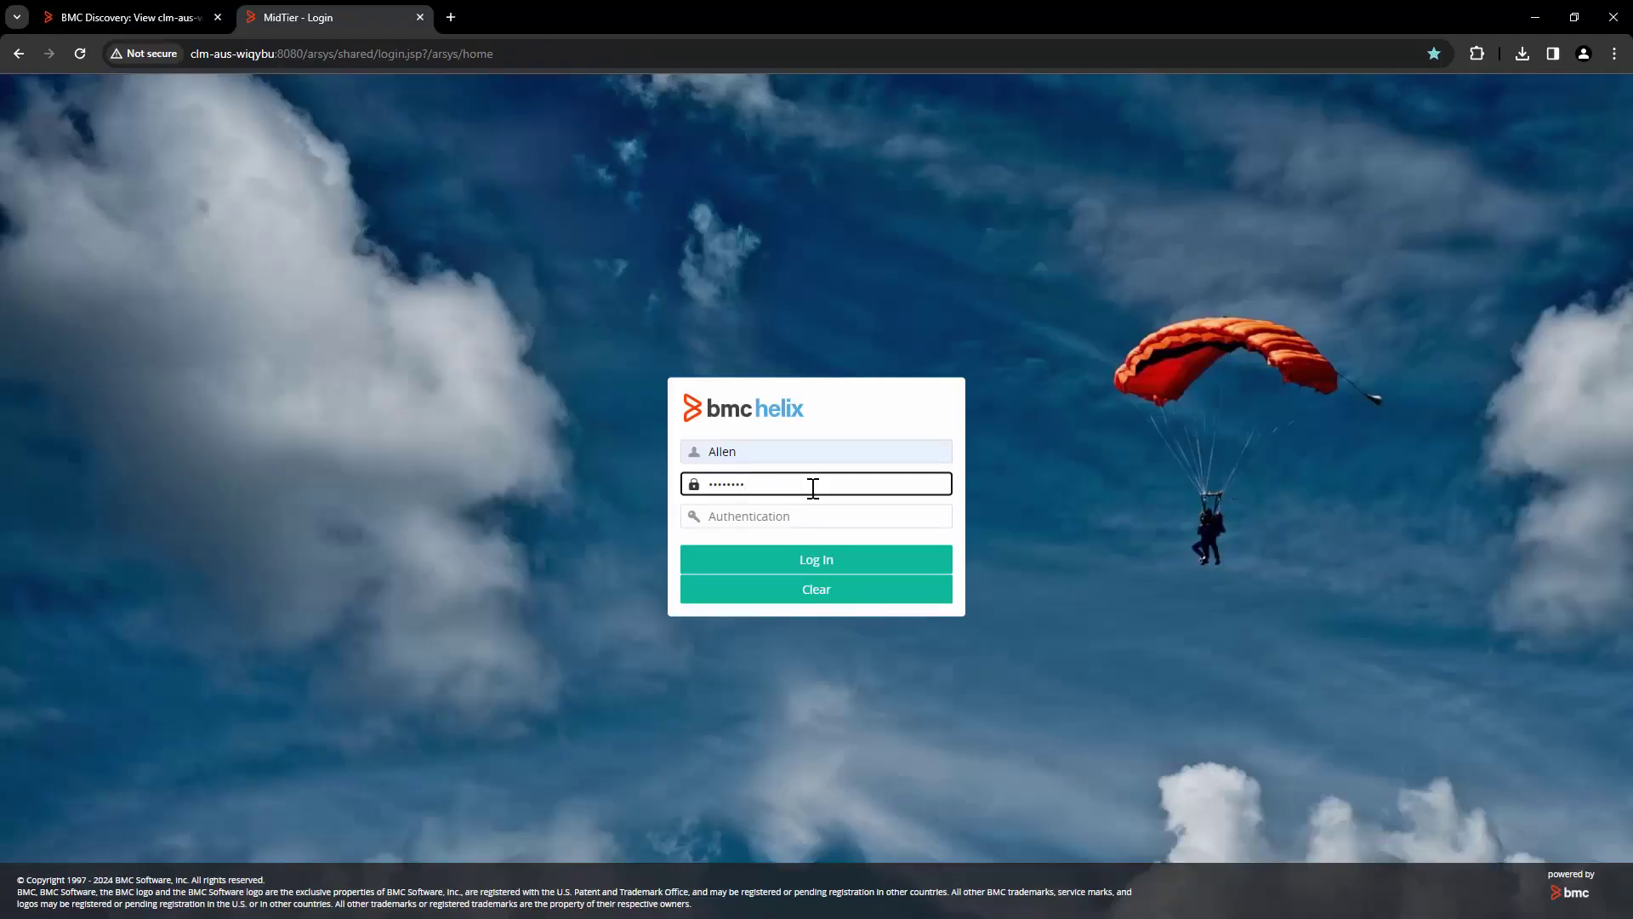
Step: Log in to Mid-Tier and load the BMC_BaseElement search form from the pasted URL
key(Return)
key(ctrl+l)
key(ctrl+v)
key(Return)
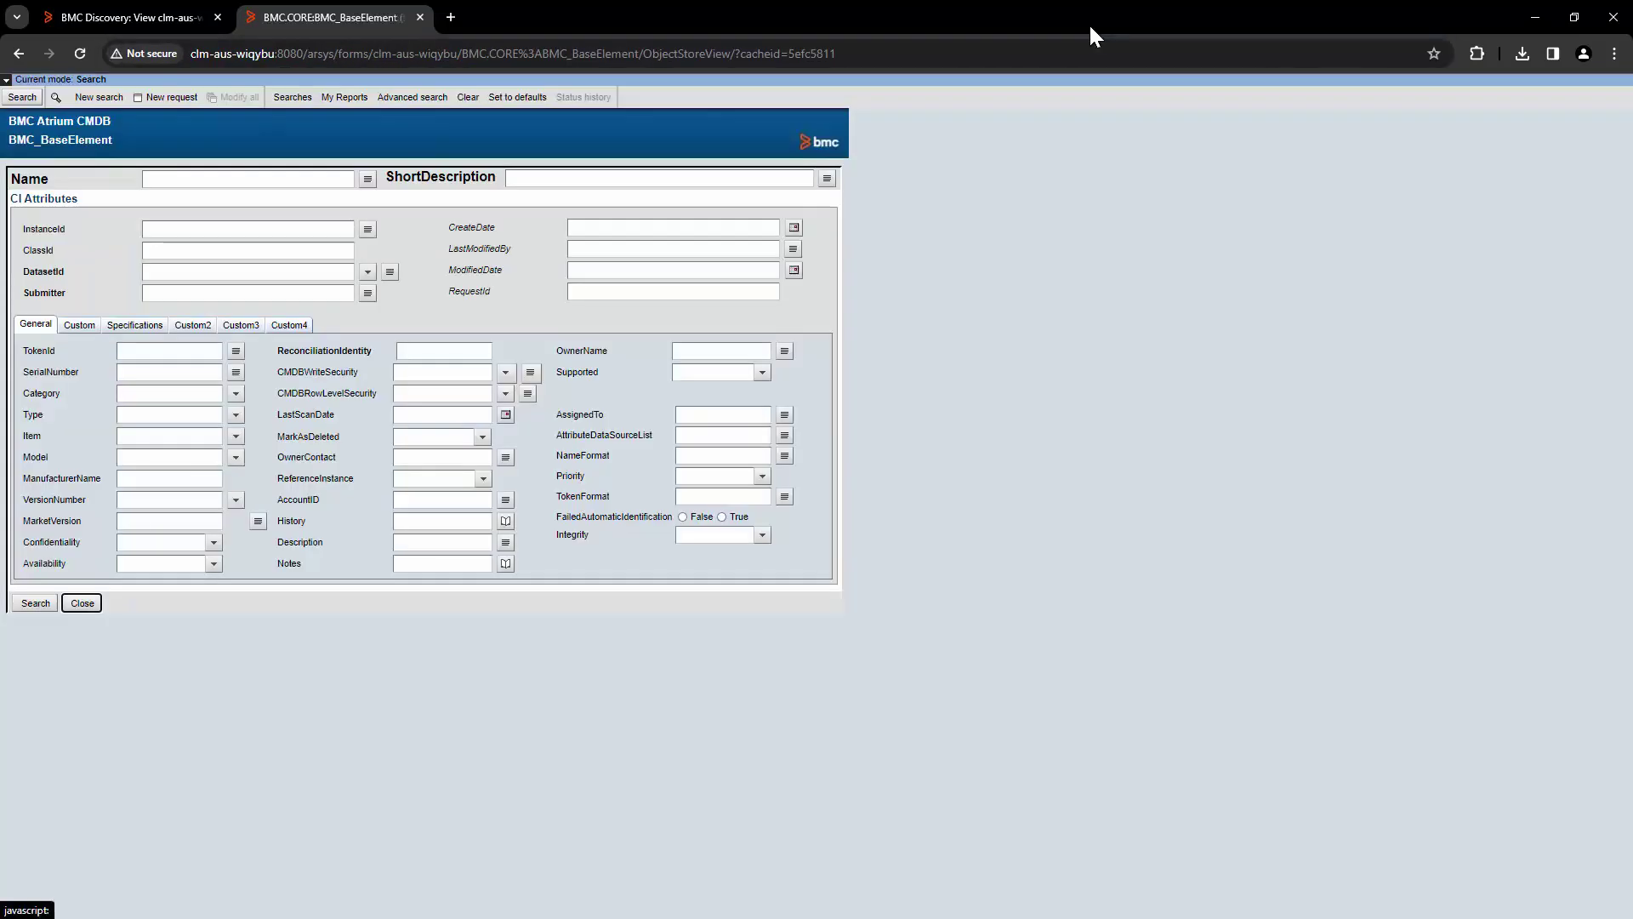
Step: Set the search criteria to DatasetId clm-aus-whbna4 and Name clm-aus-whbna4
click(367, 271)
click(532, 435)
click(244, 179)
key(ctrl+v)
click(22, 97)
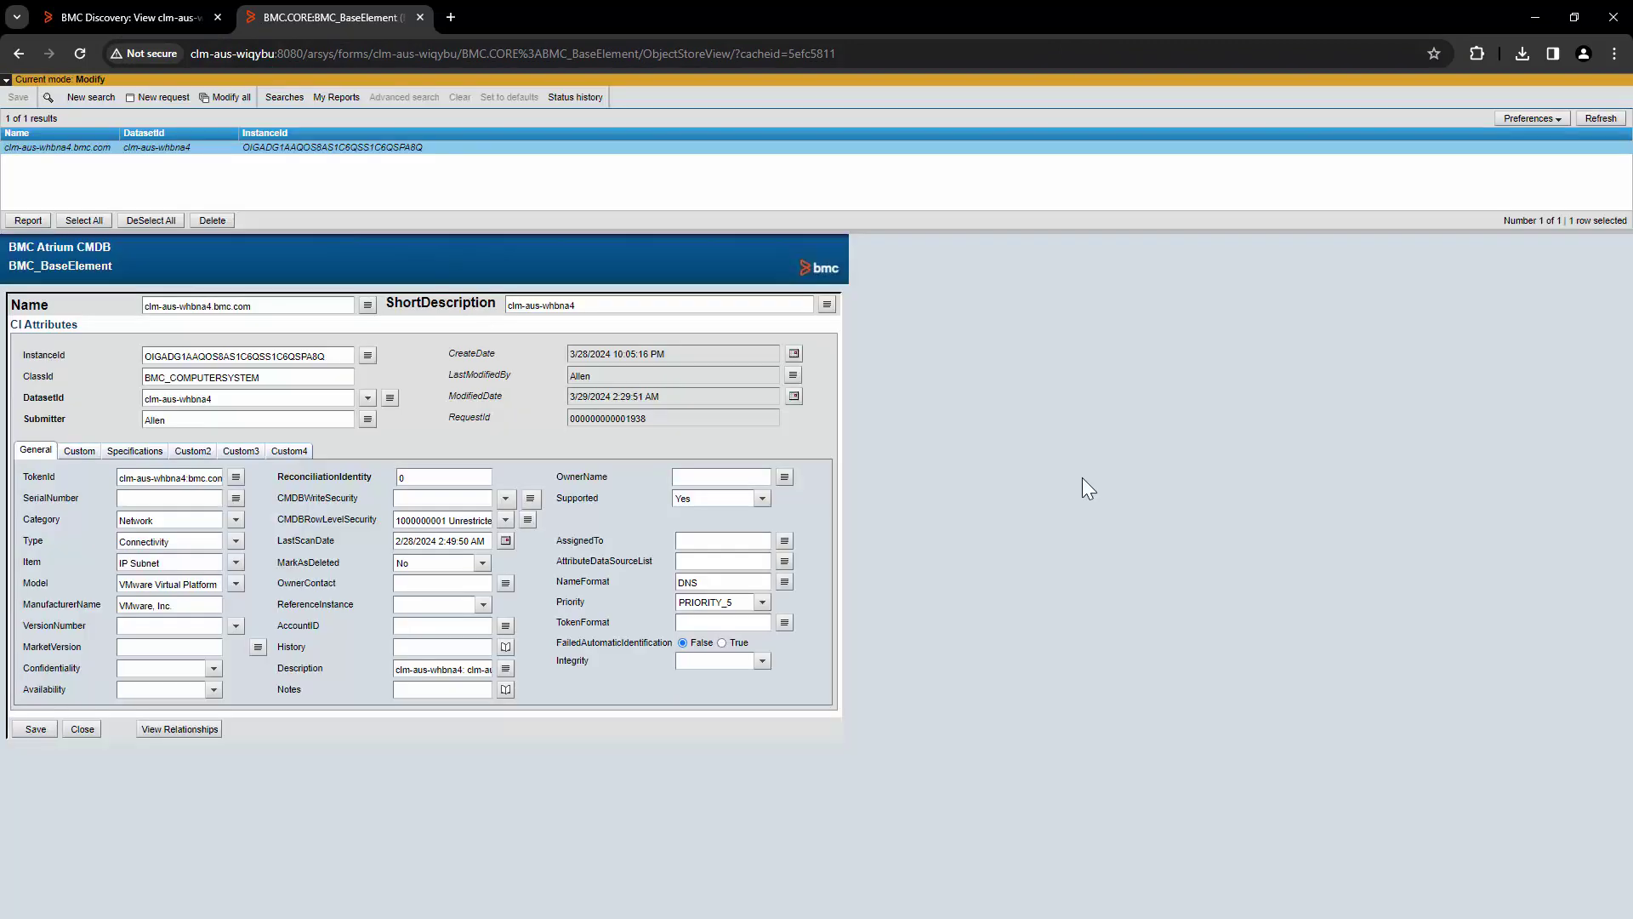
drag(260, 306, 115, 308)
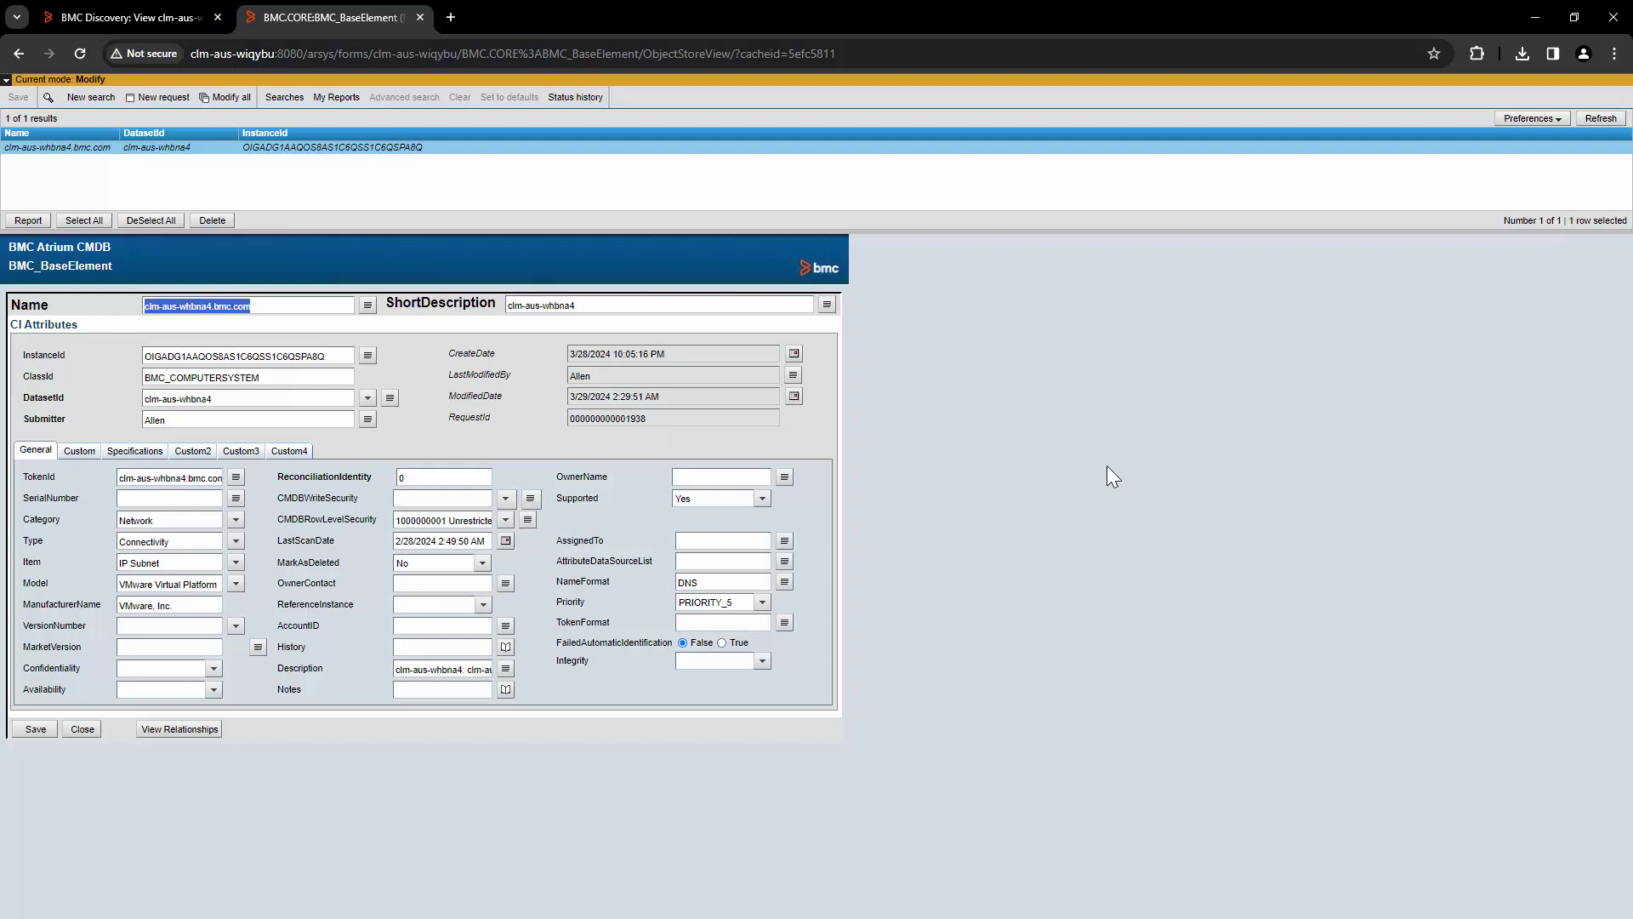
drag(277, 377, 109, 376)
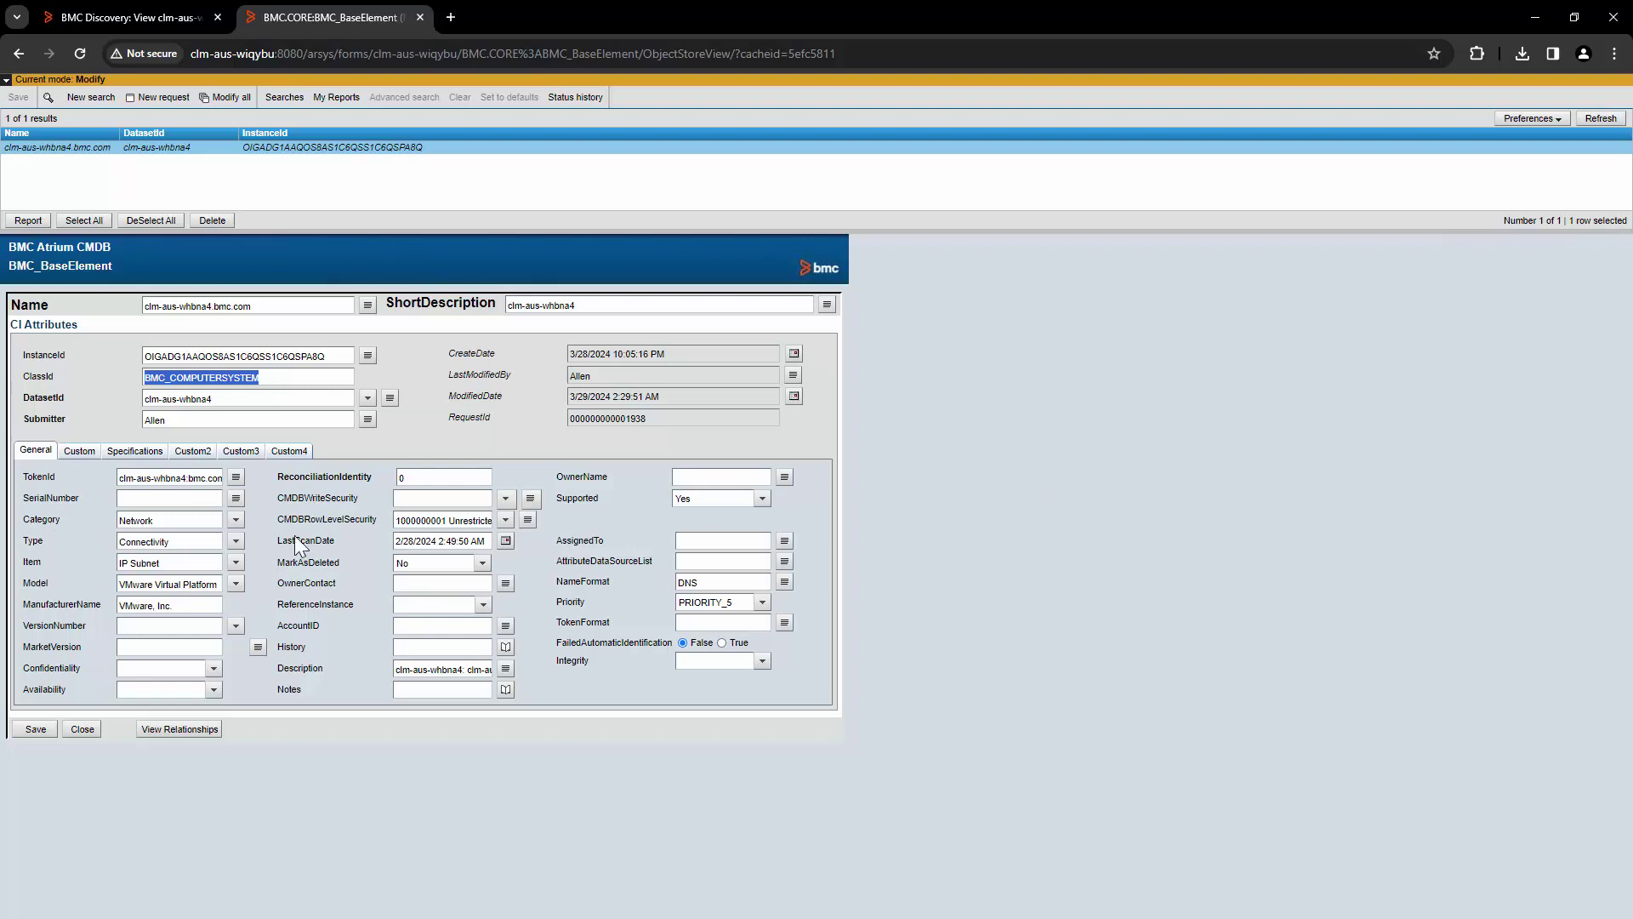
click(246, 524)
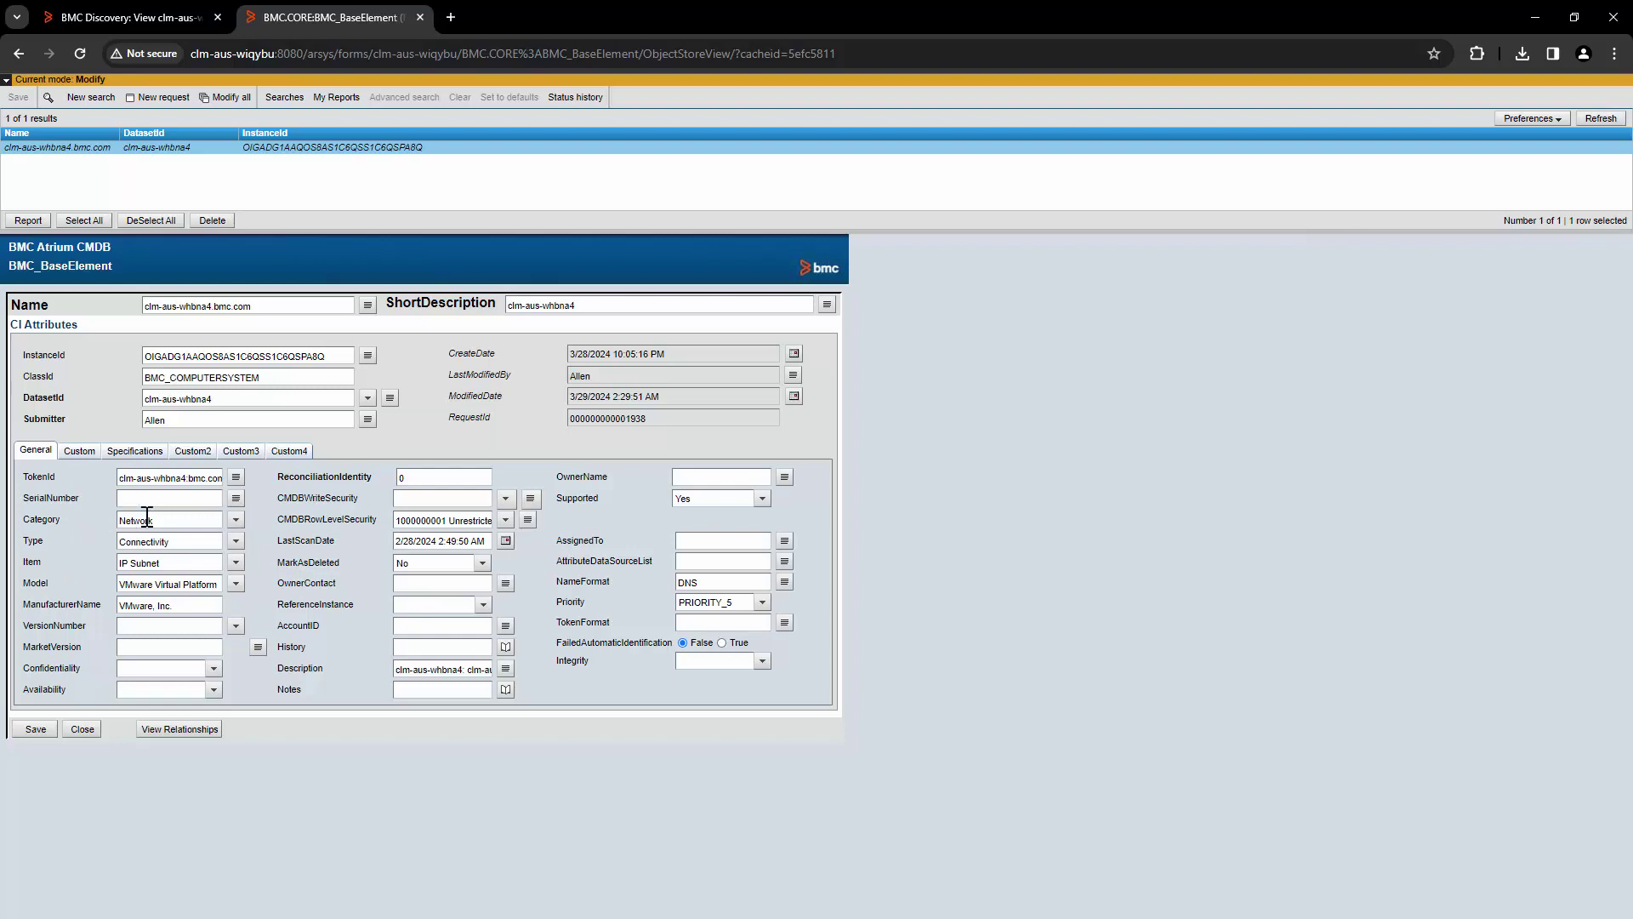
drag(162, 520, 83, 517)
drag(178, 541, 53, 657)
click(198, 565)
Step: Switch back to the BMC Discovery tab showing the clm-aus-whbna4 host record
key(ctrl+shift+Tab)
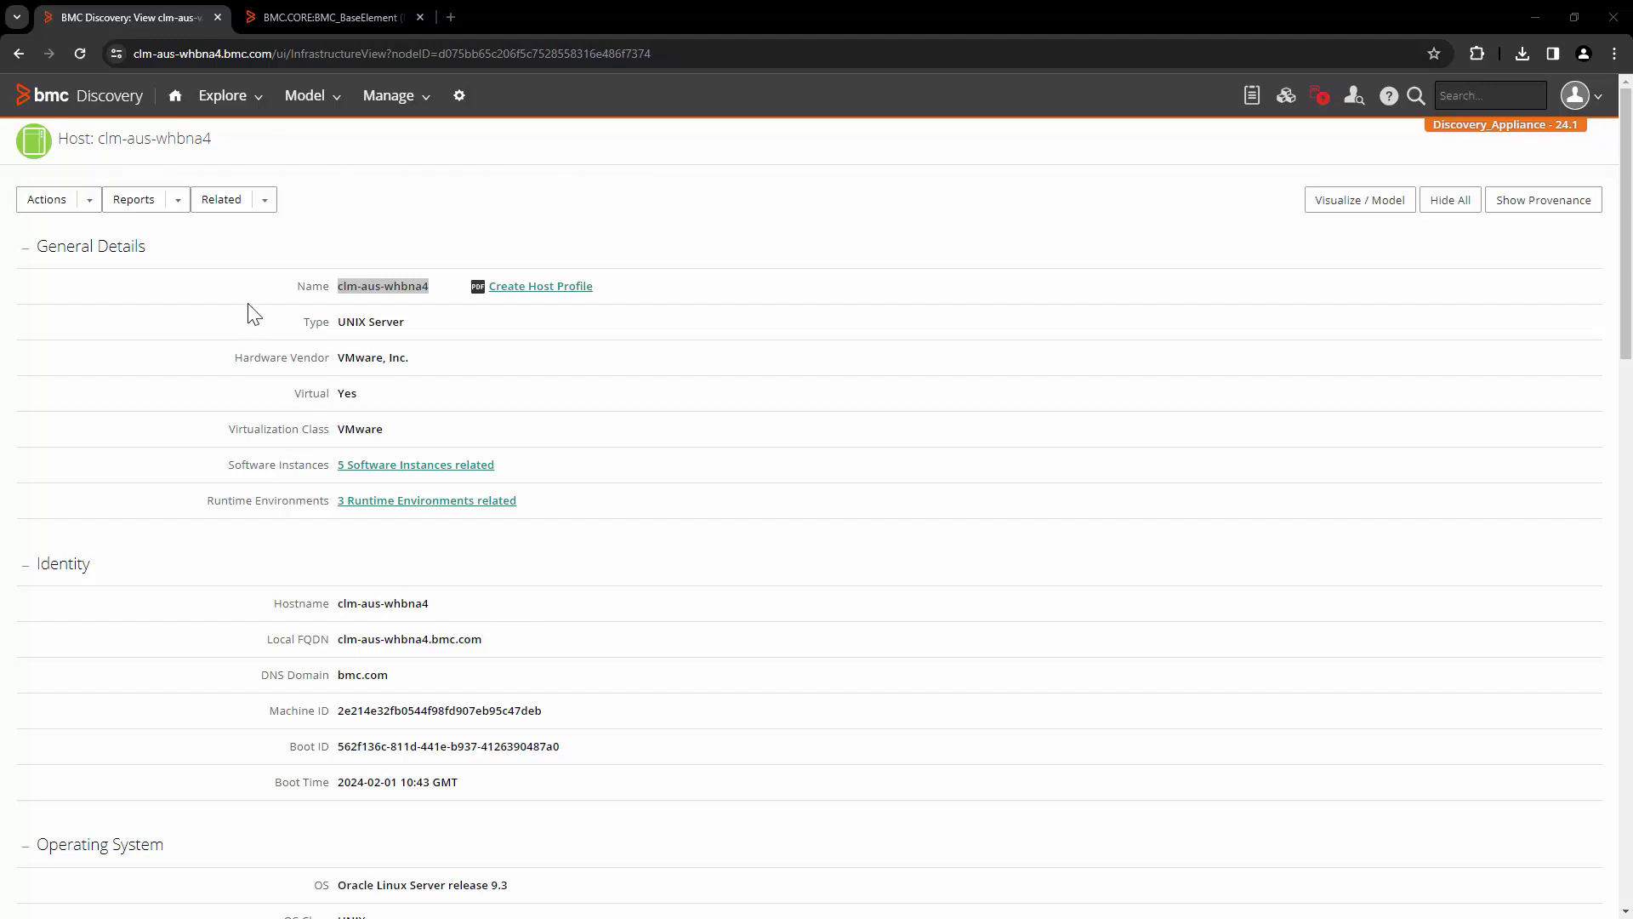
Step: Run a generic lookup-partitions query and pick out the _Sync_CMDB_Development_System partition
click(241, 99)
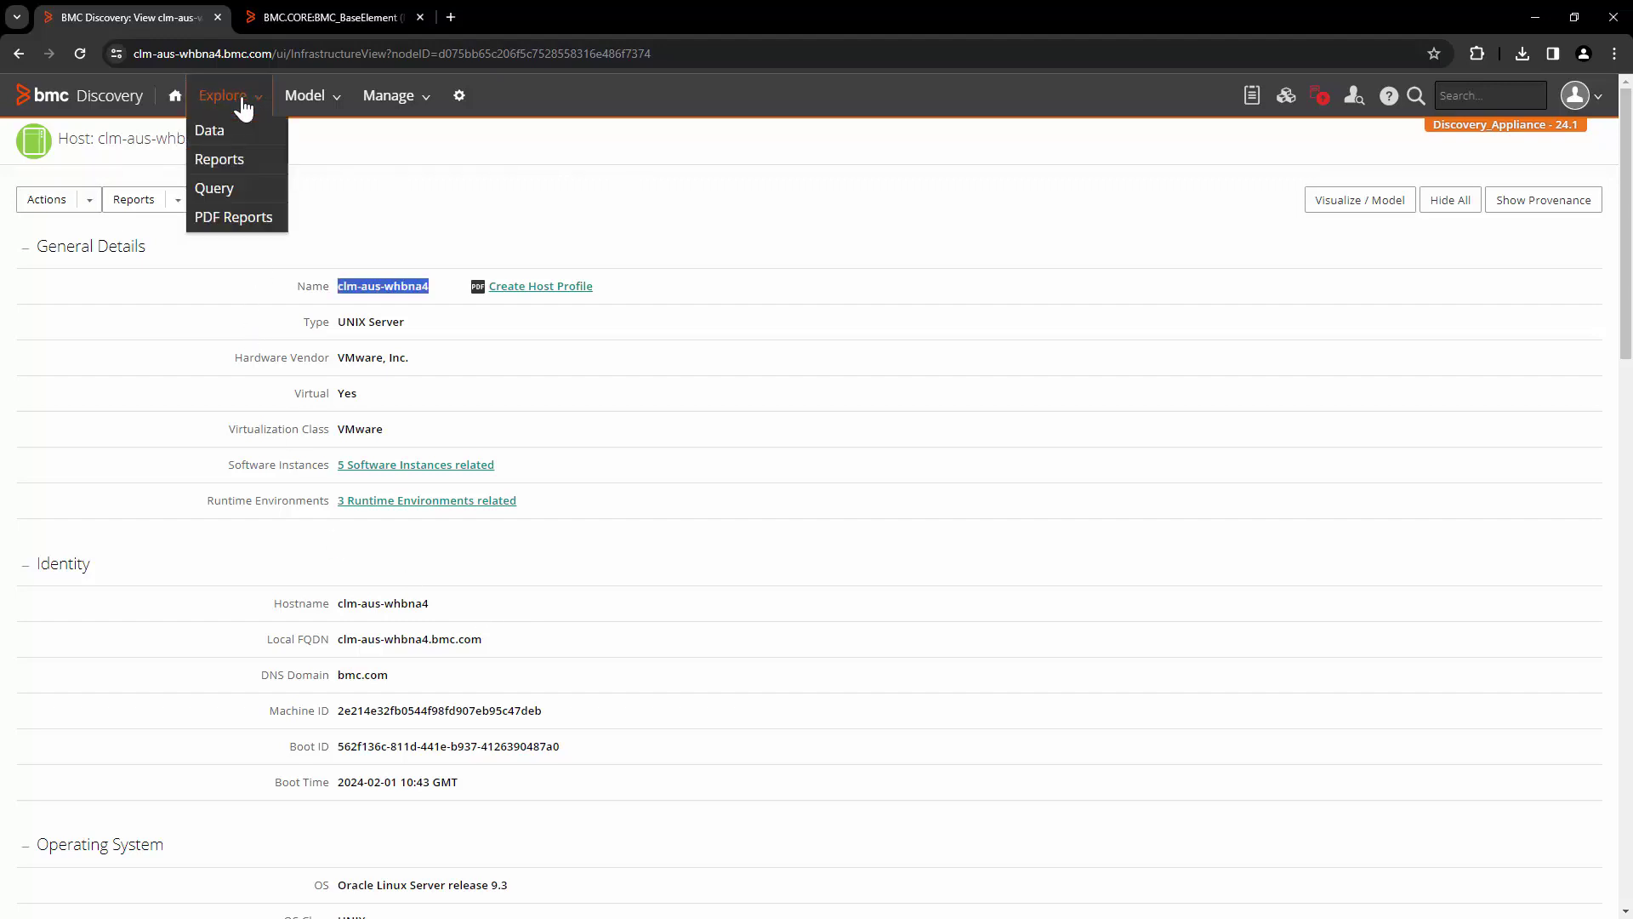
click(242, 196)
click(174, 216)
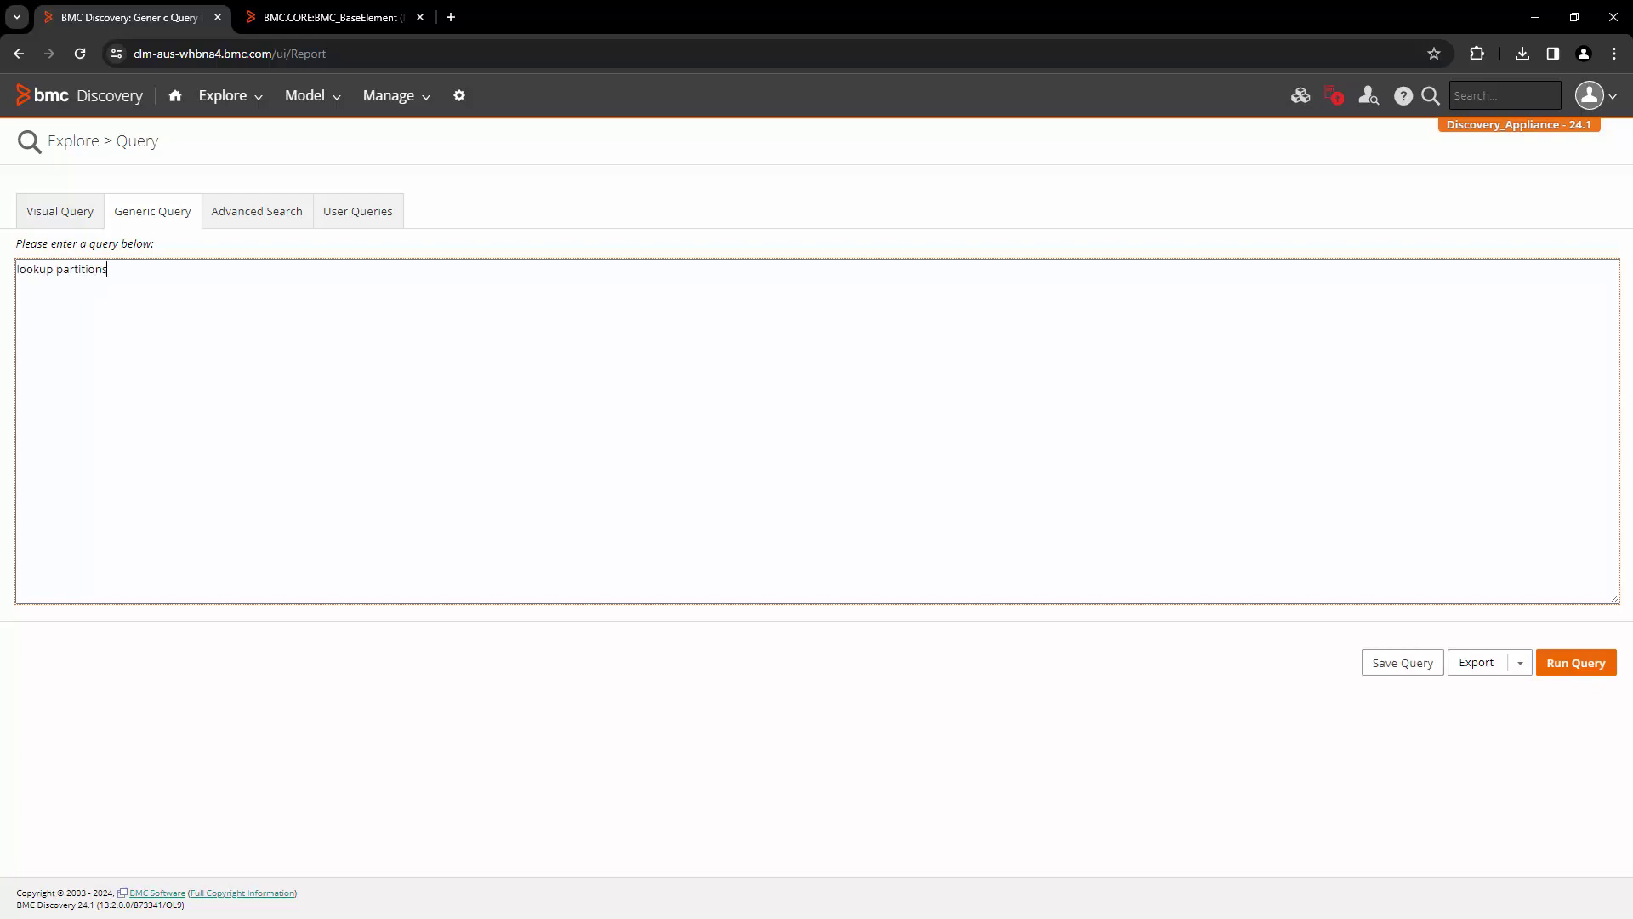
click(1559, 672)
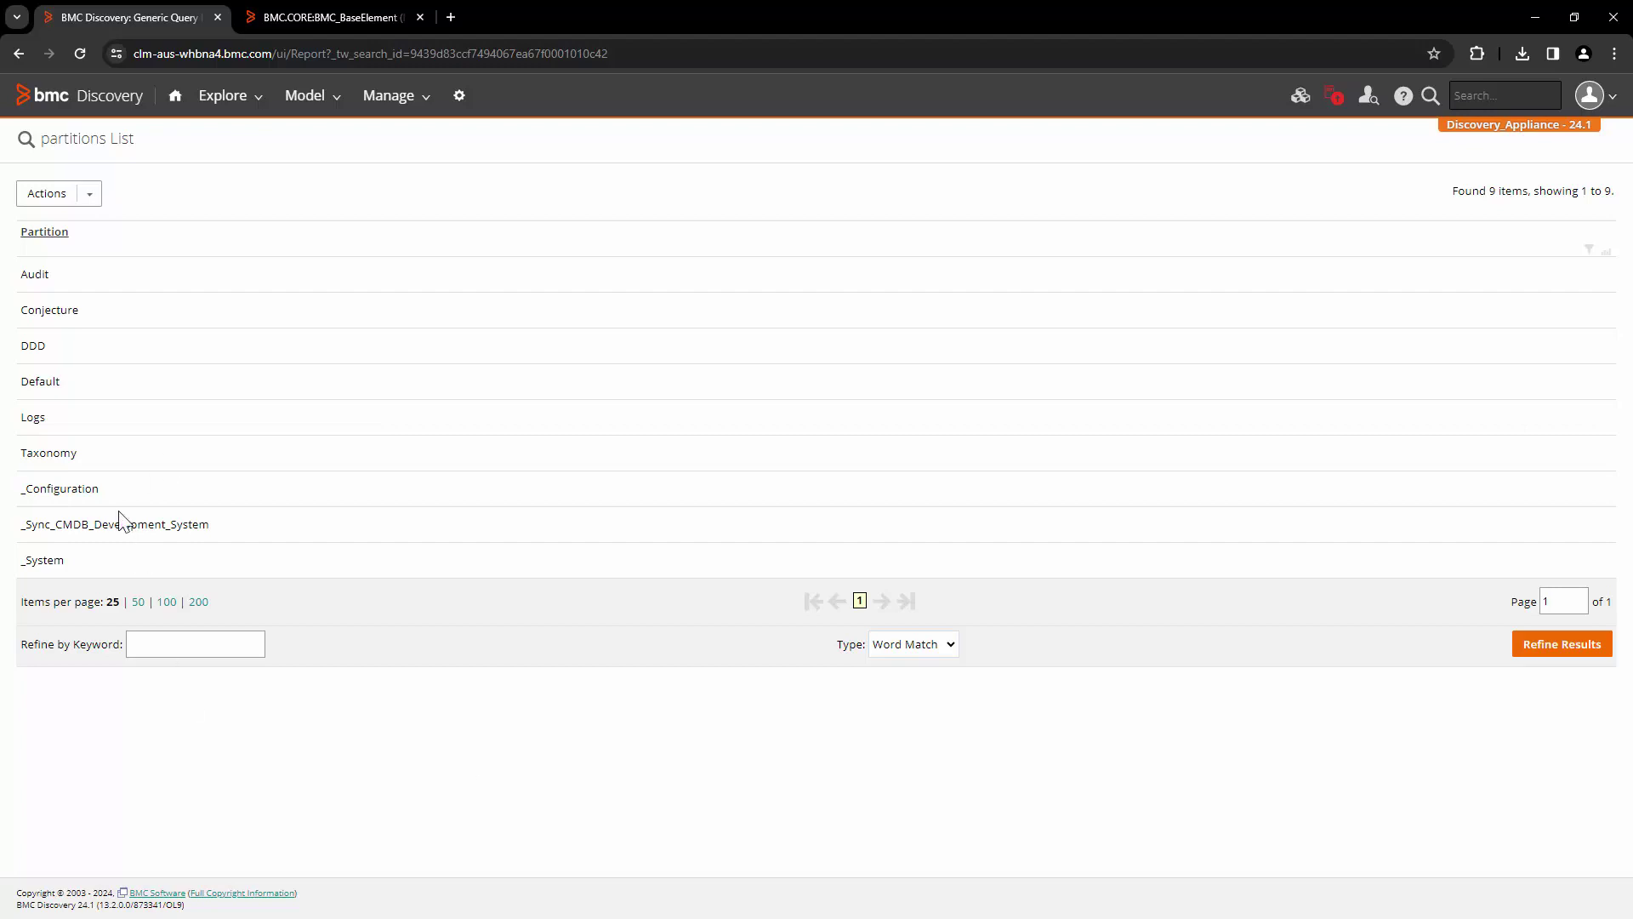
drag(20, 523, 219, 533)
key(ctrl+c)
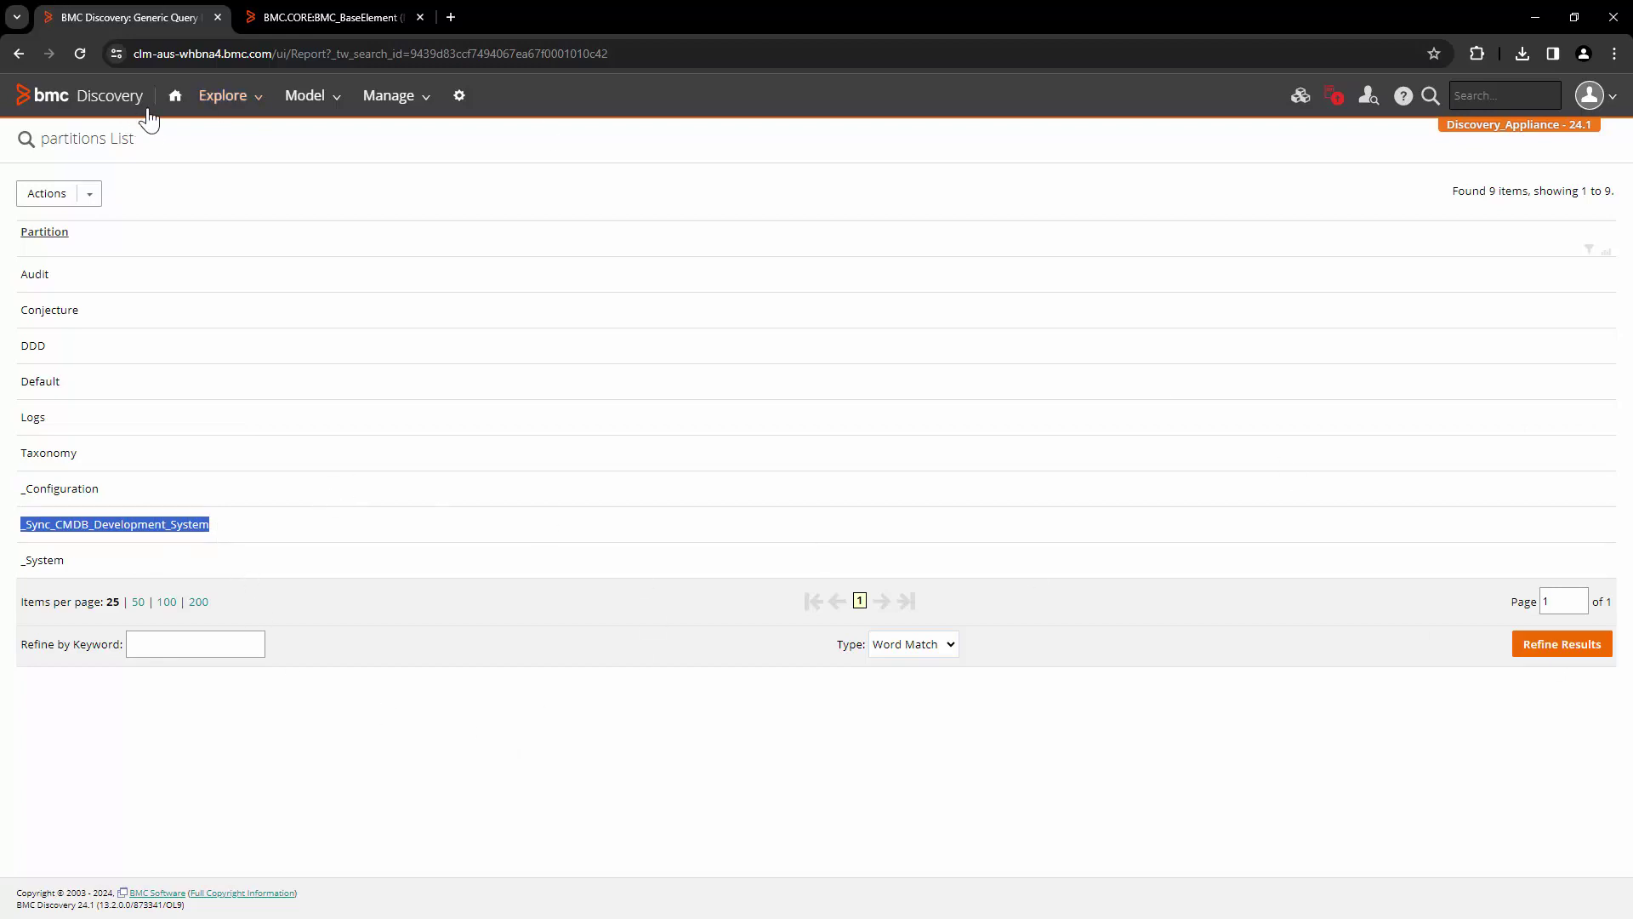
Step: Start a generic query: search in "_Sync_CMDB_Development_System" BMC_ComputerSystem
click(235, 102)
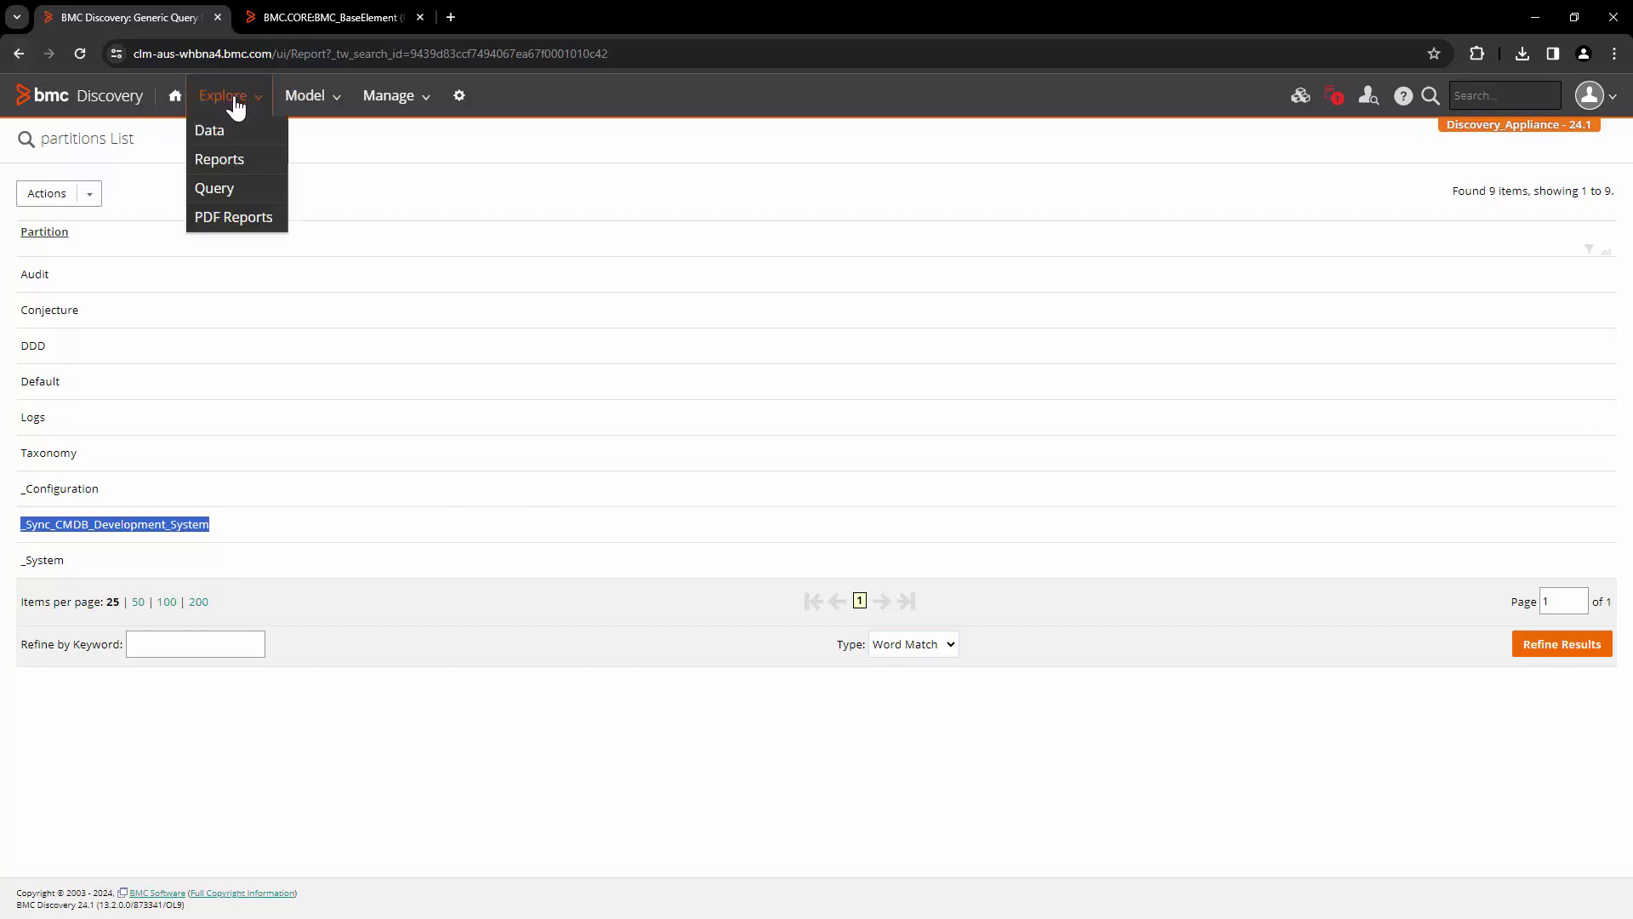
click(243, 196)
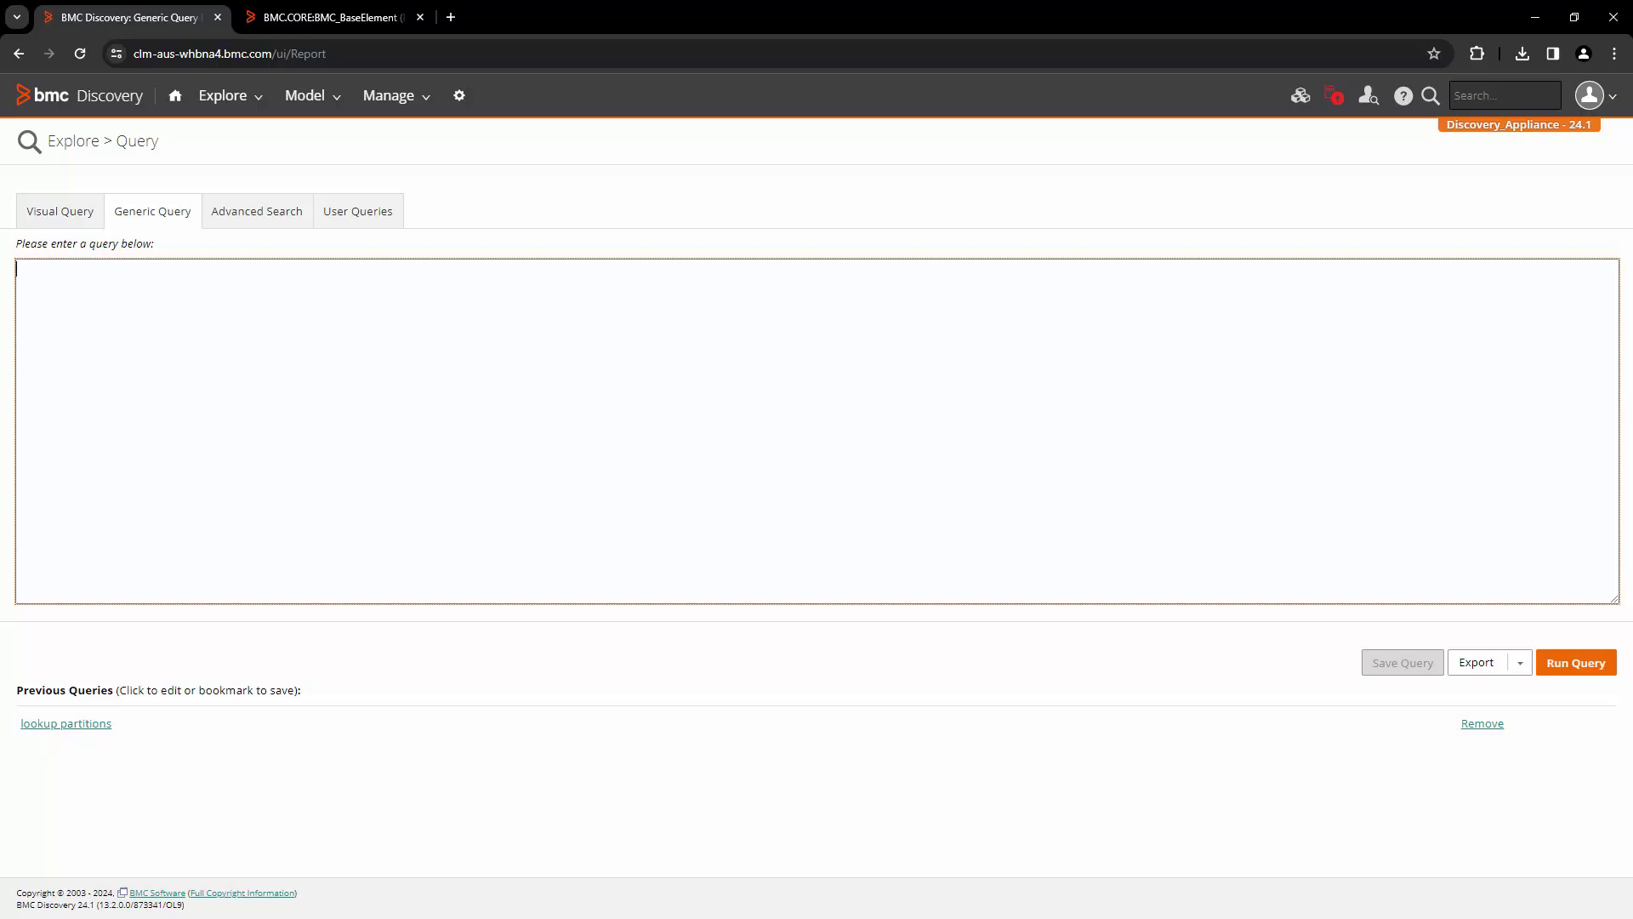
text(search )
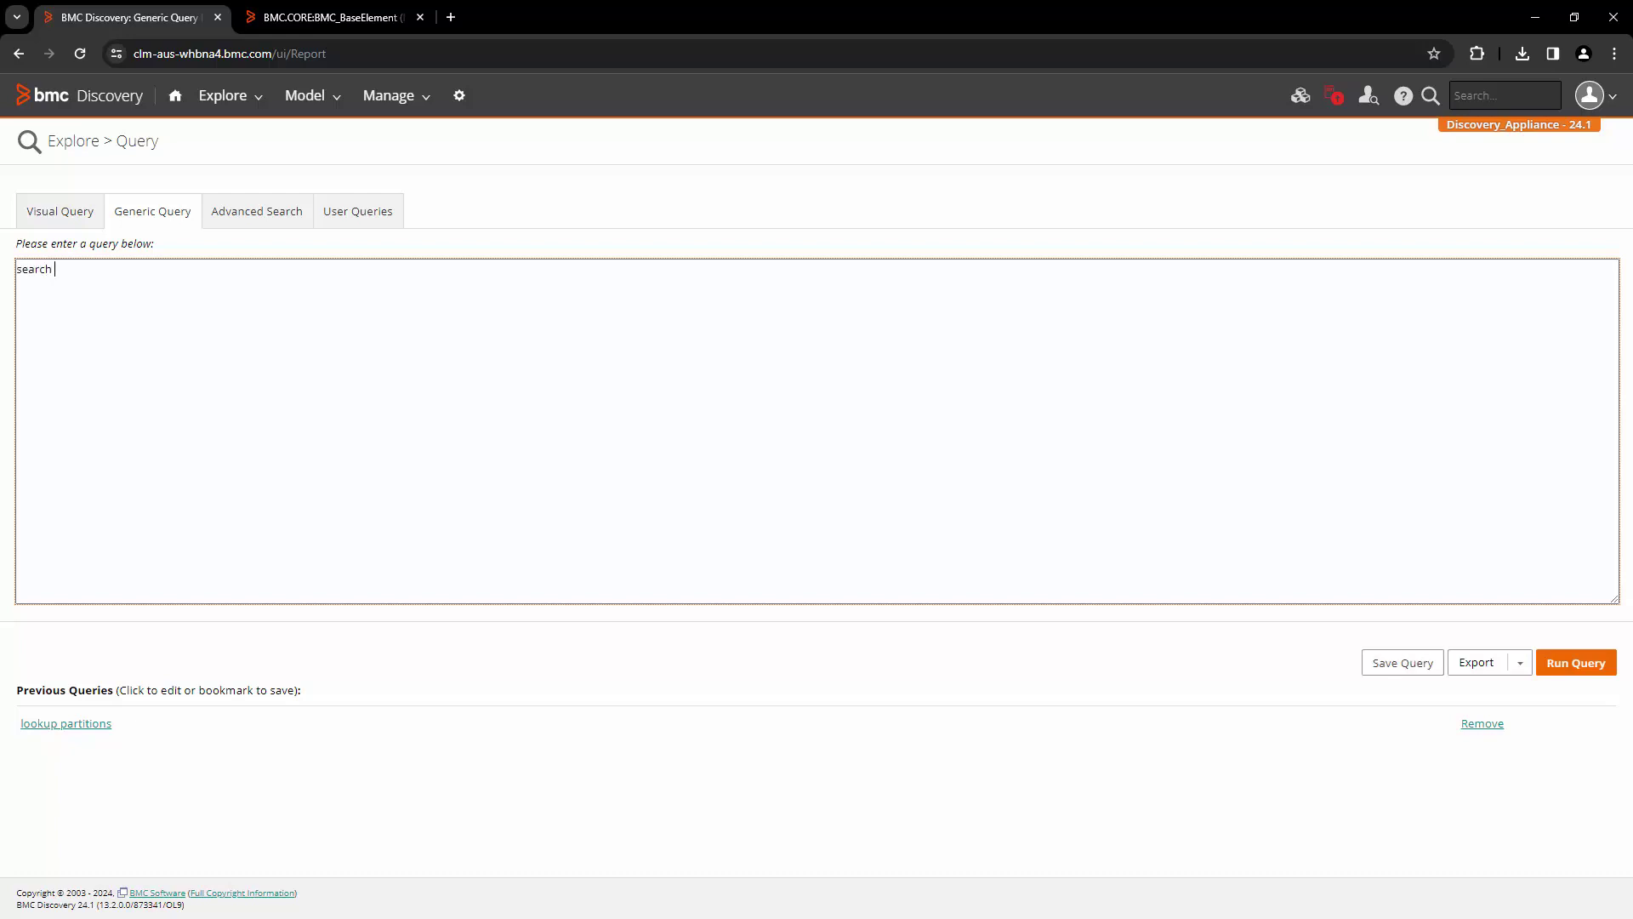
text(in ")
key(ctrl+v)
text(")
text(BMC_ComputerSystem)
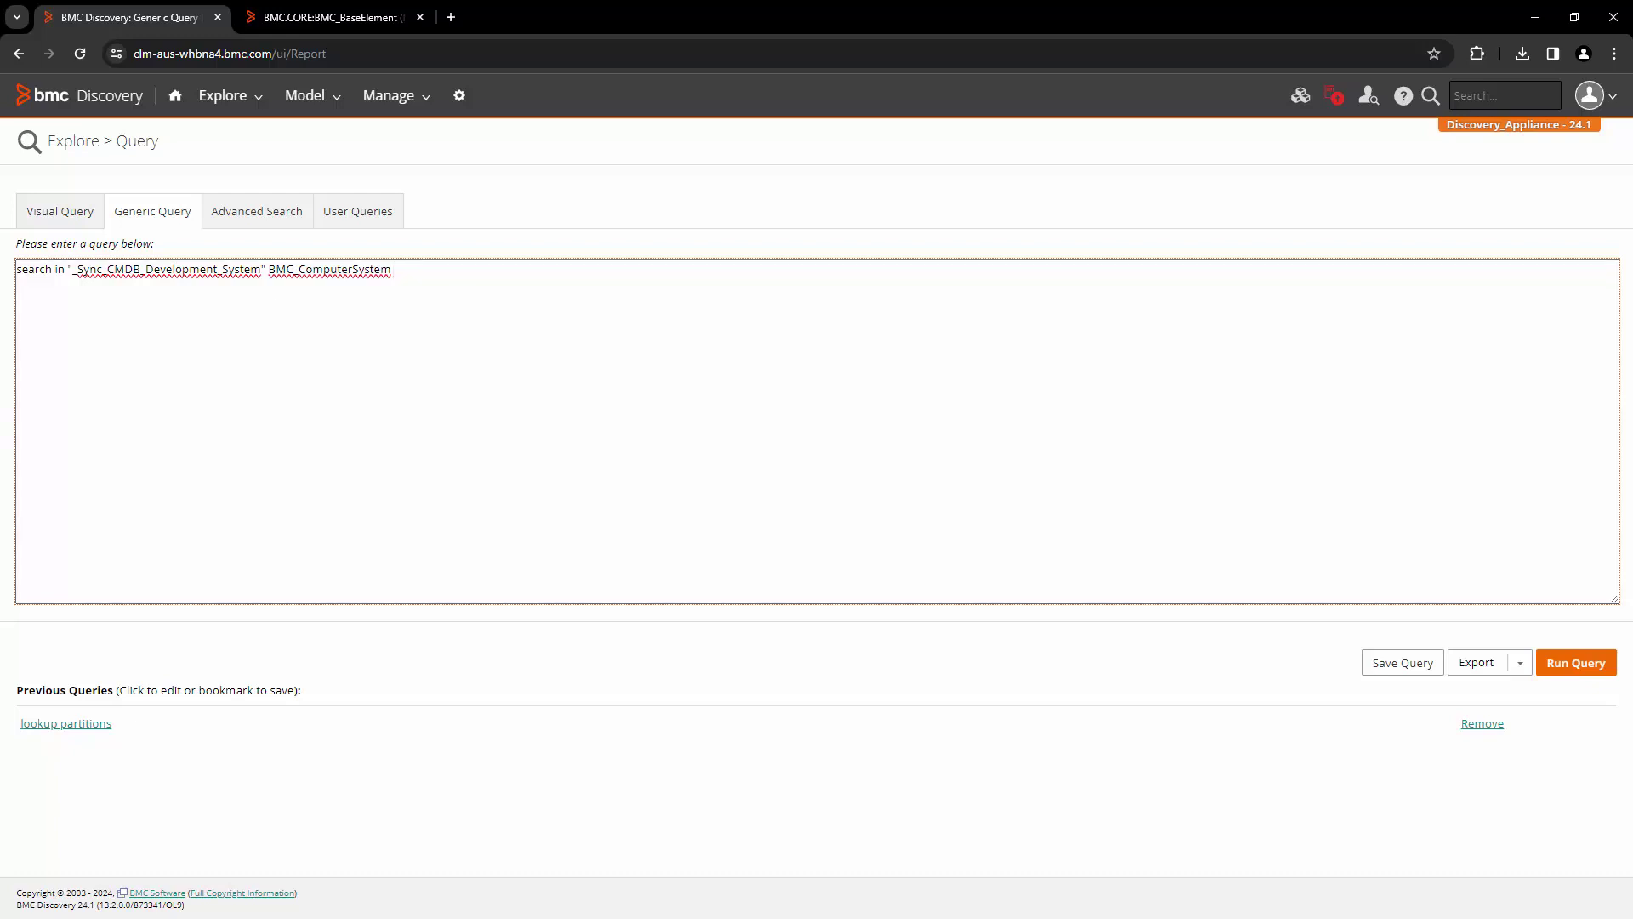
Step: Add show columns Name, TokenId, SerialNumber, instance id, Category, Type and Item to the query
text(show)
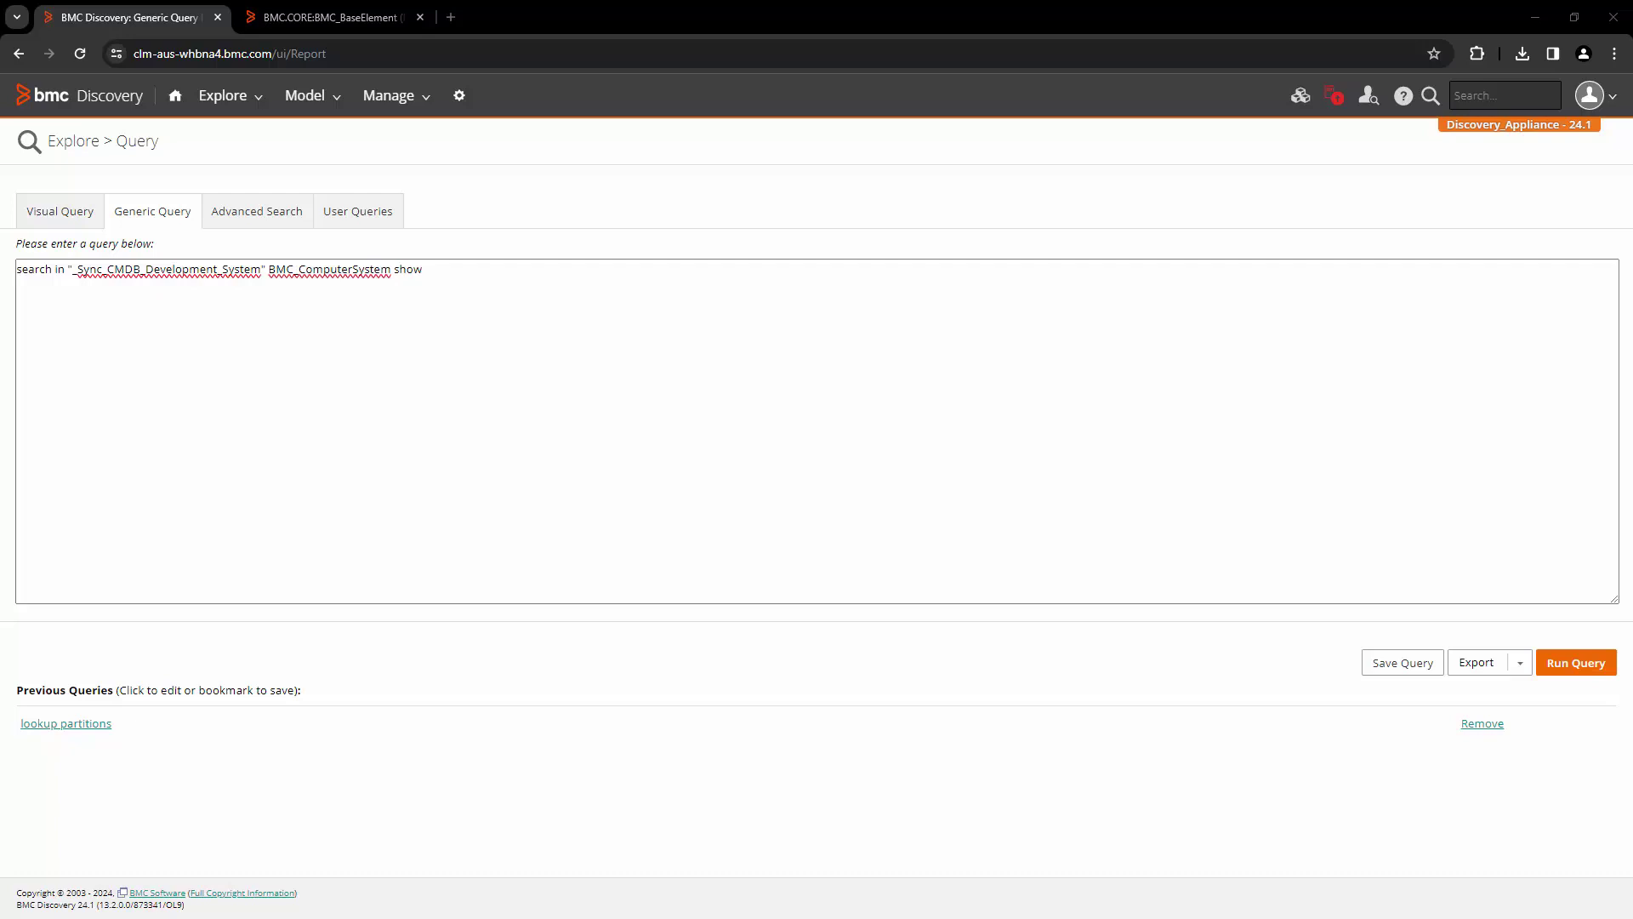
click(569, 266)
text(Name,)
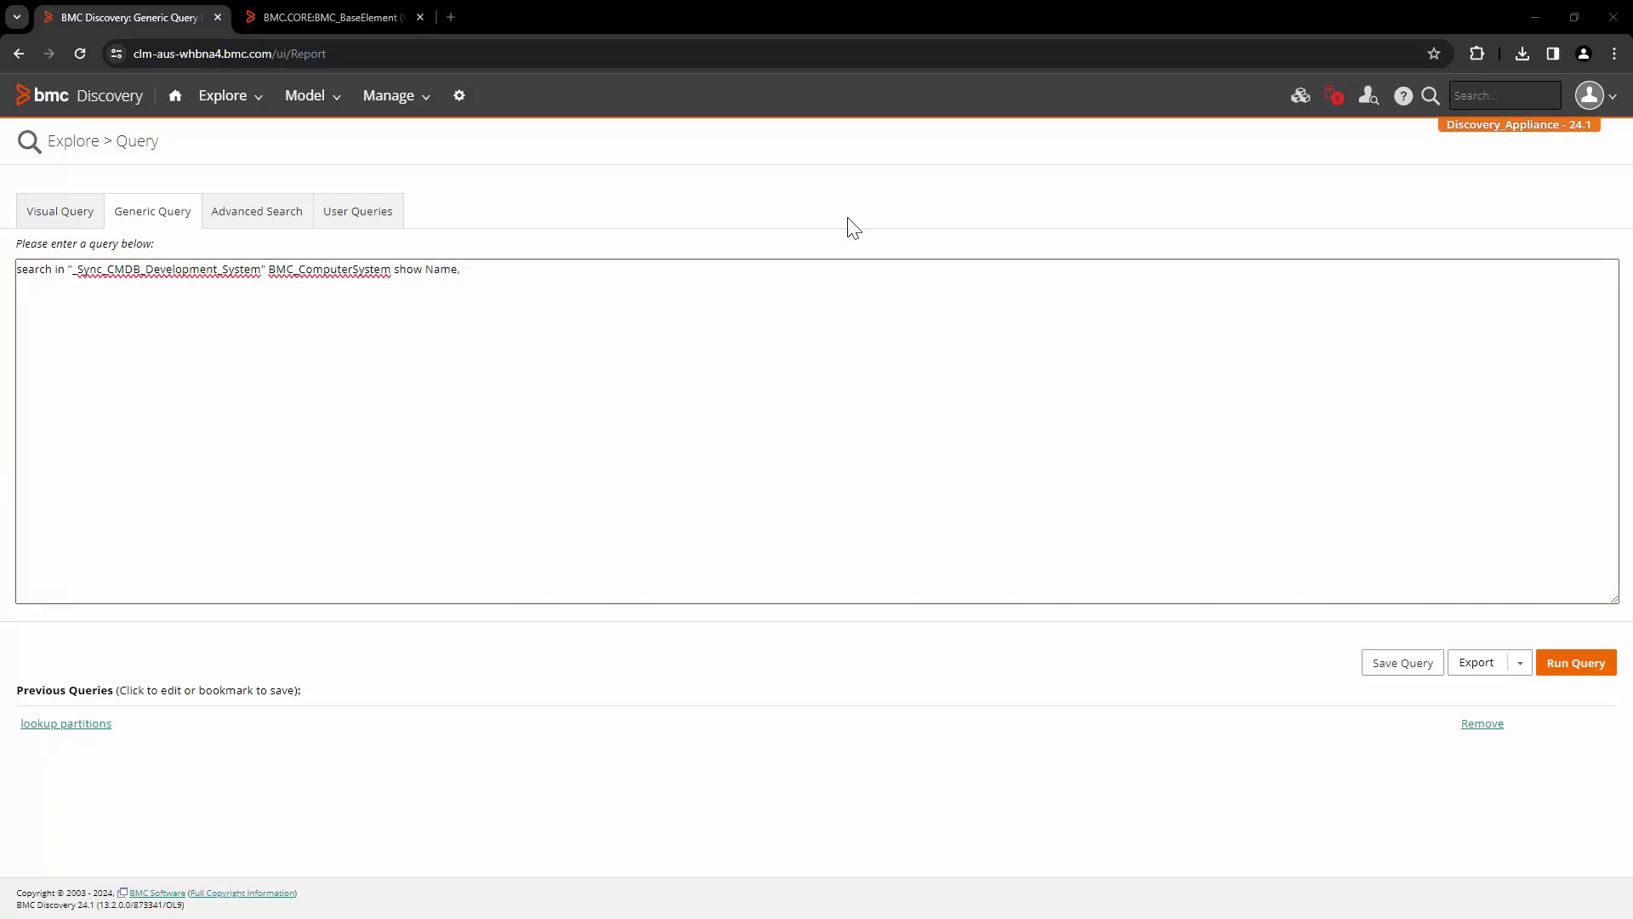
click(828, 270)
text(TokenId, SerialNumber, __instance_id)
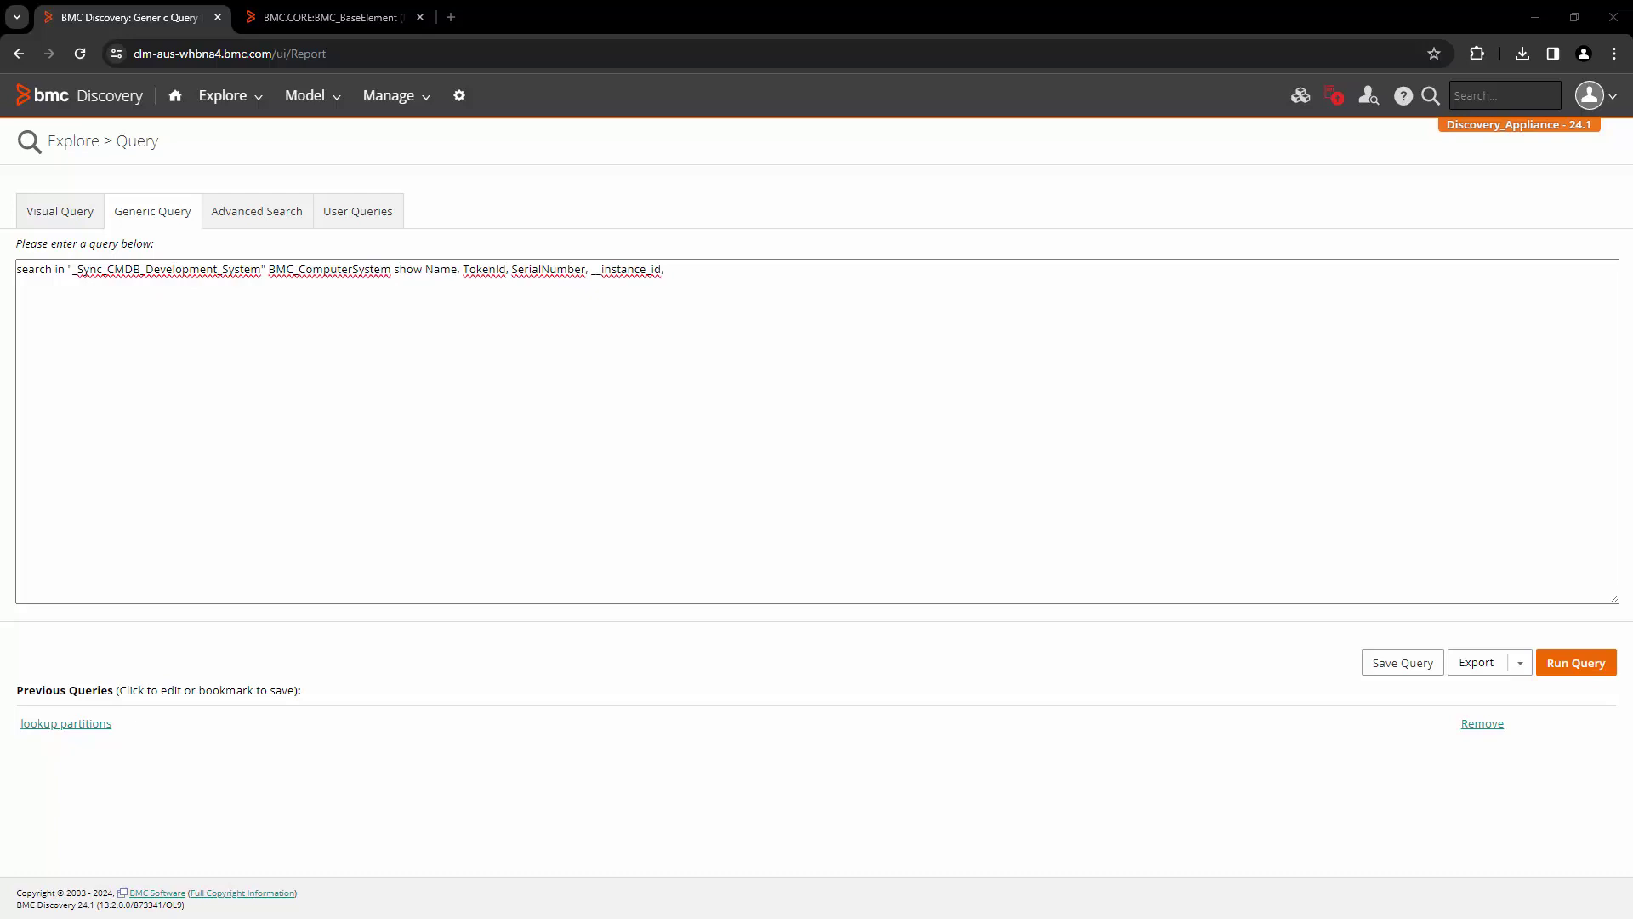
click(945, 293)
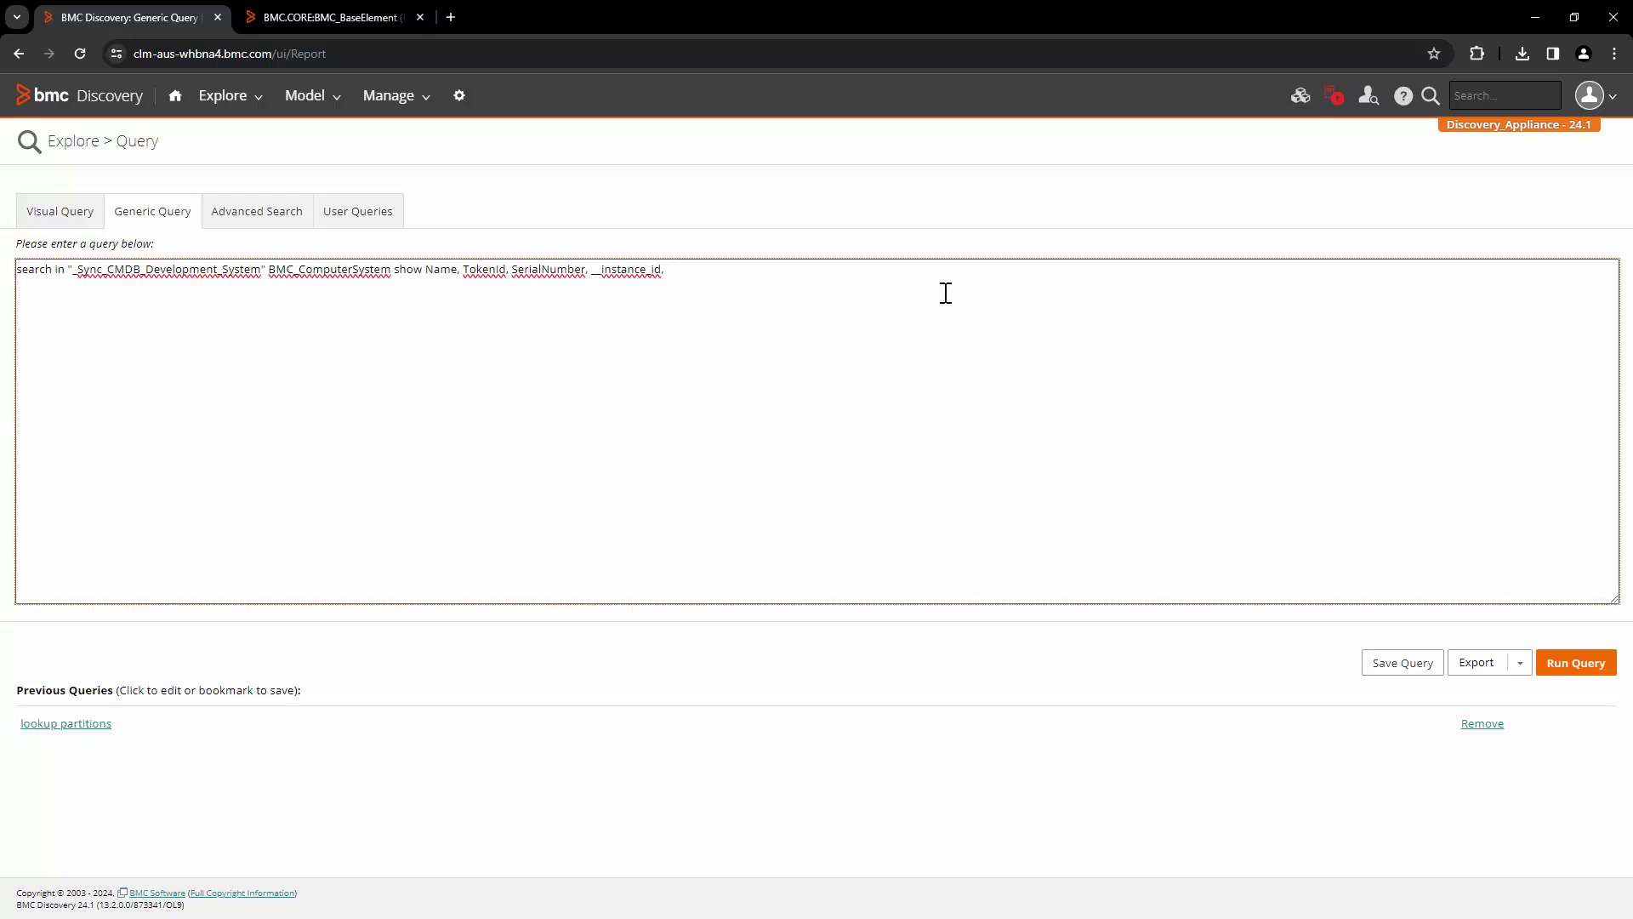
text(Category,Type, Item)
Step: Run the BMC_ComputerSystem query and copy the CI's InstanceId from the CMDB record
click(1598, 669)
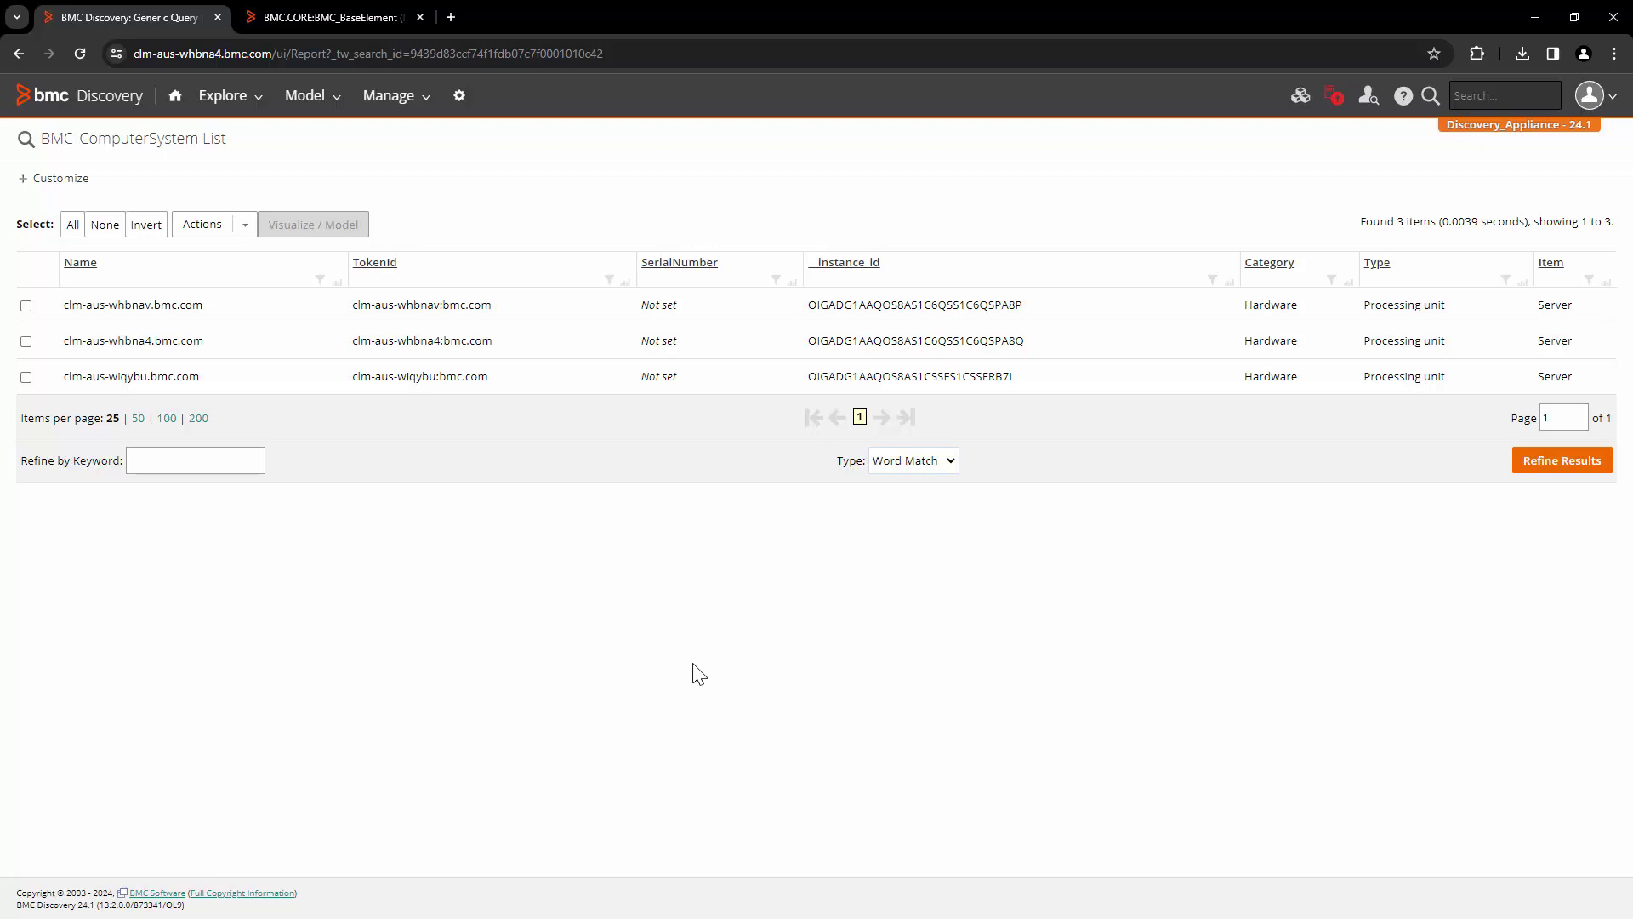
key(ctrl+Tab)
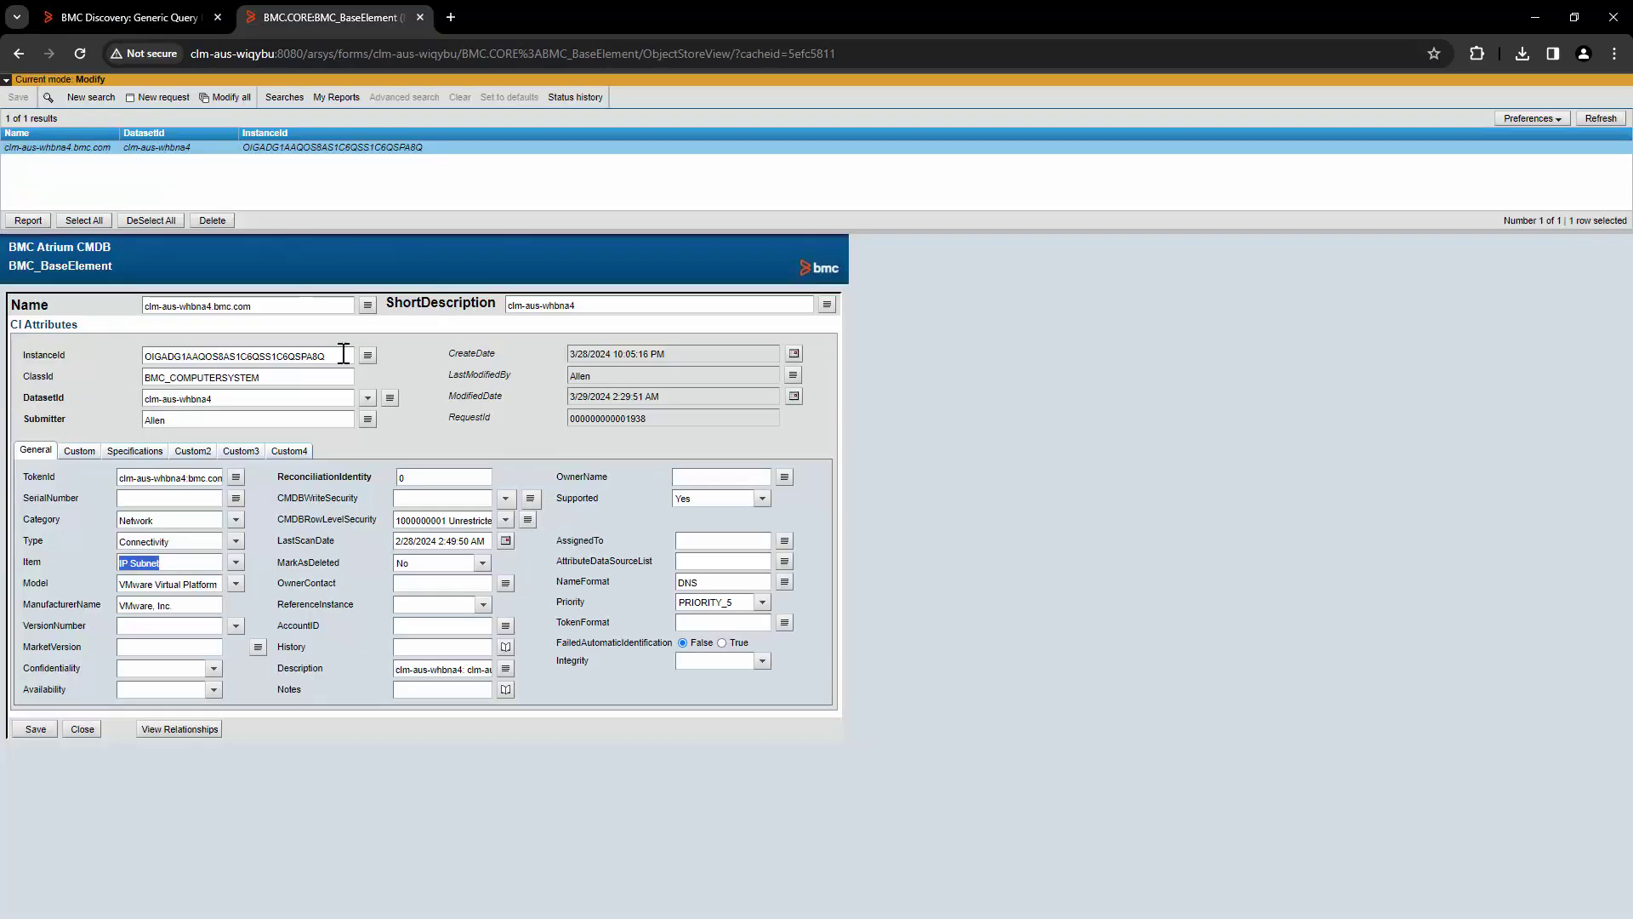
drag(326, 356, 124, 356)
right_click(226, 354)
click(295, 433)
Step: Find the matching instance id in the results and open clm-aus-whbna4.bmc.com's details
click(129, 17)
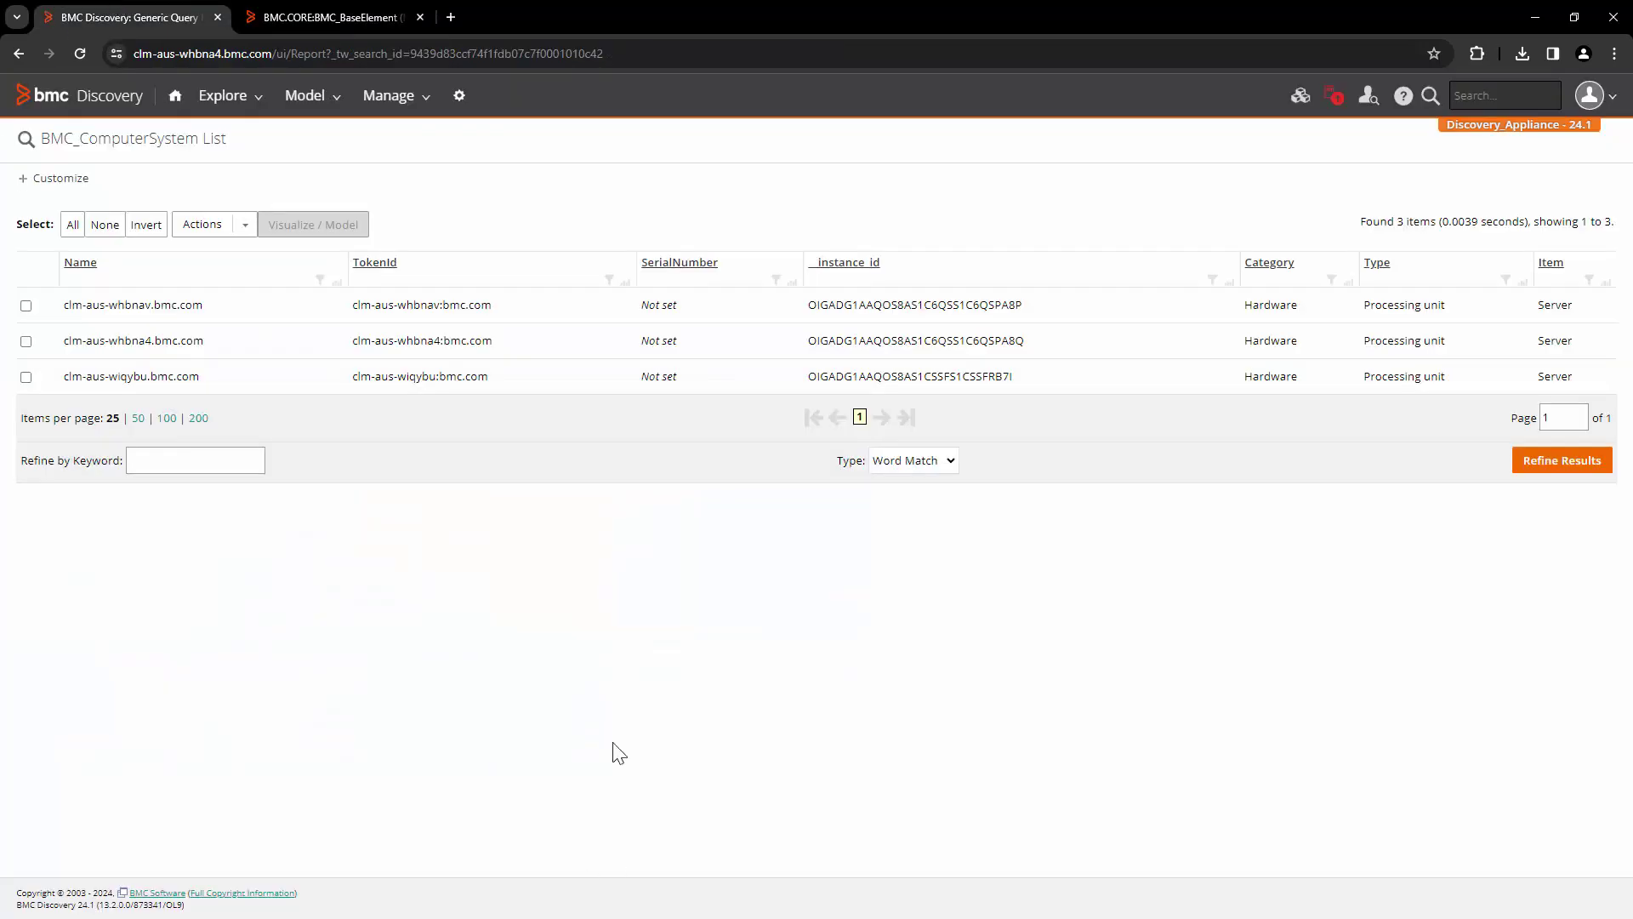
key(ctrl+f)
key(ctrl+v)
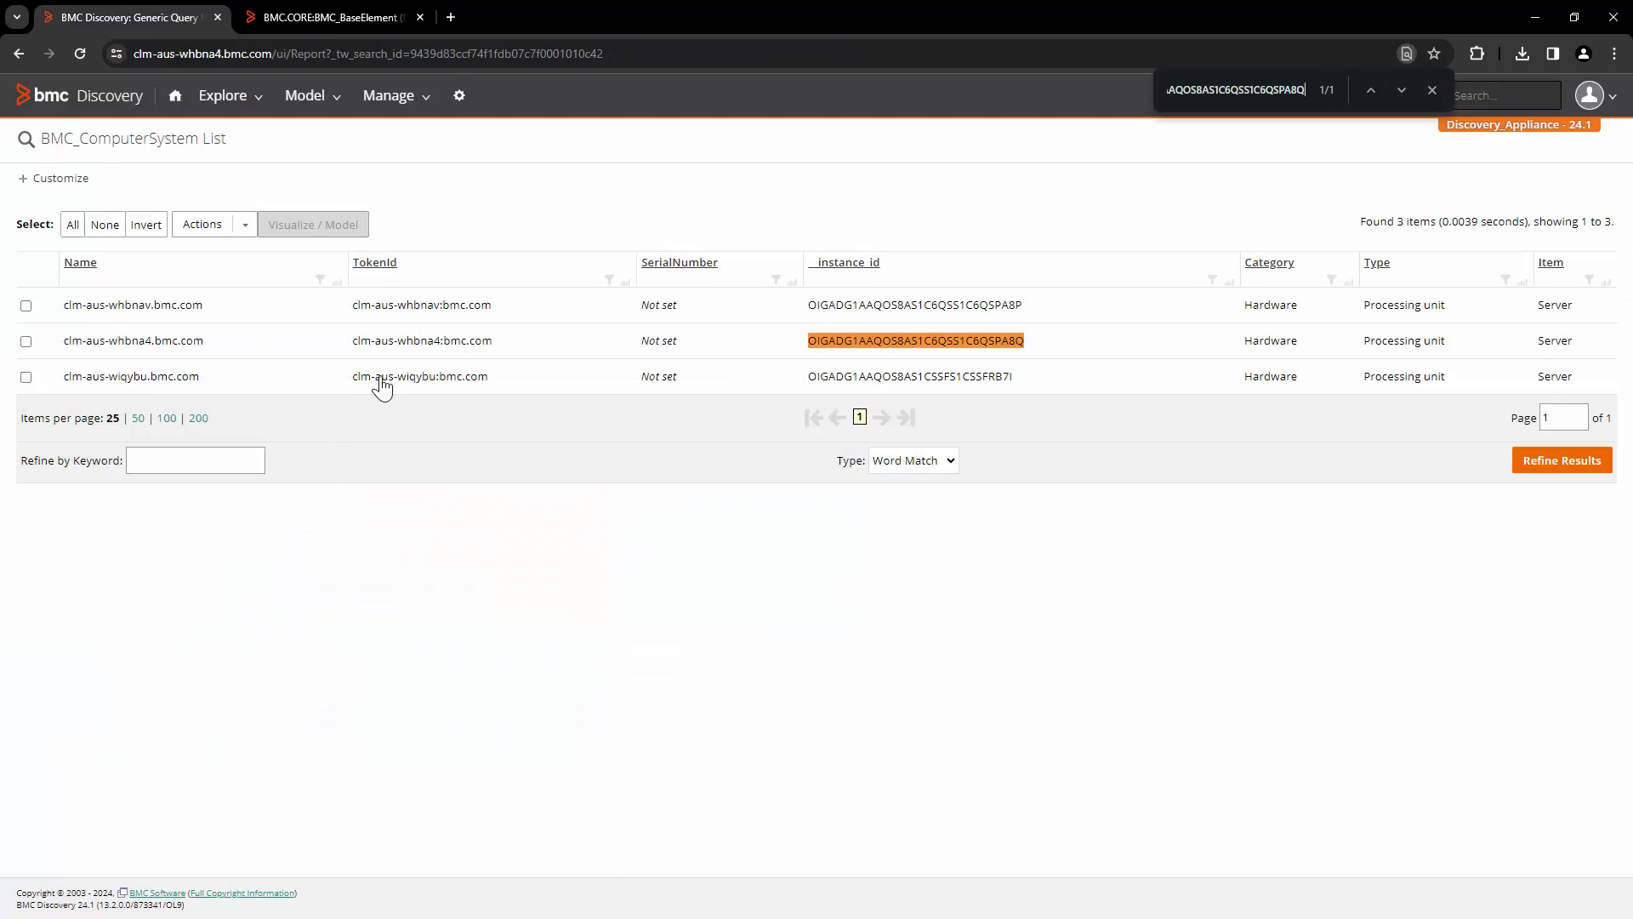
click(26, 340)
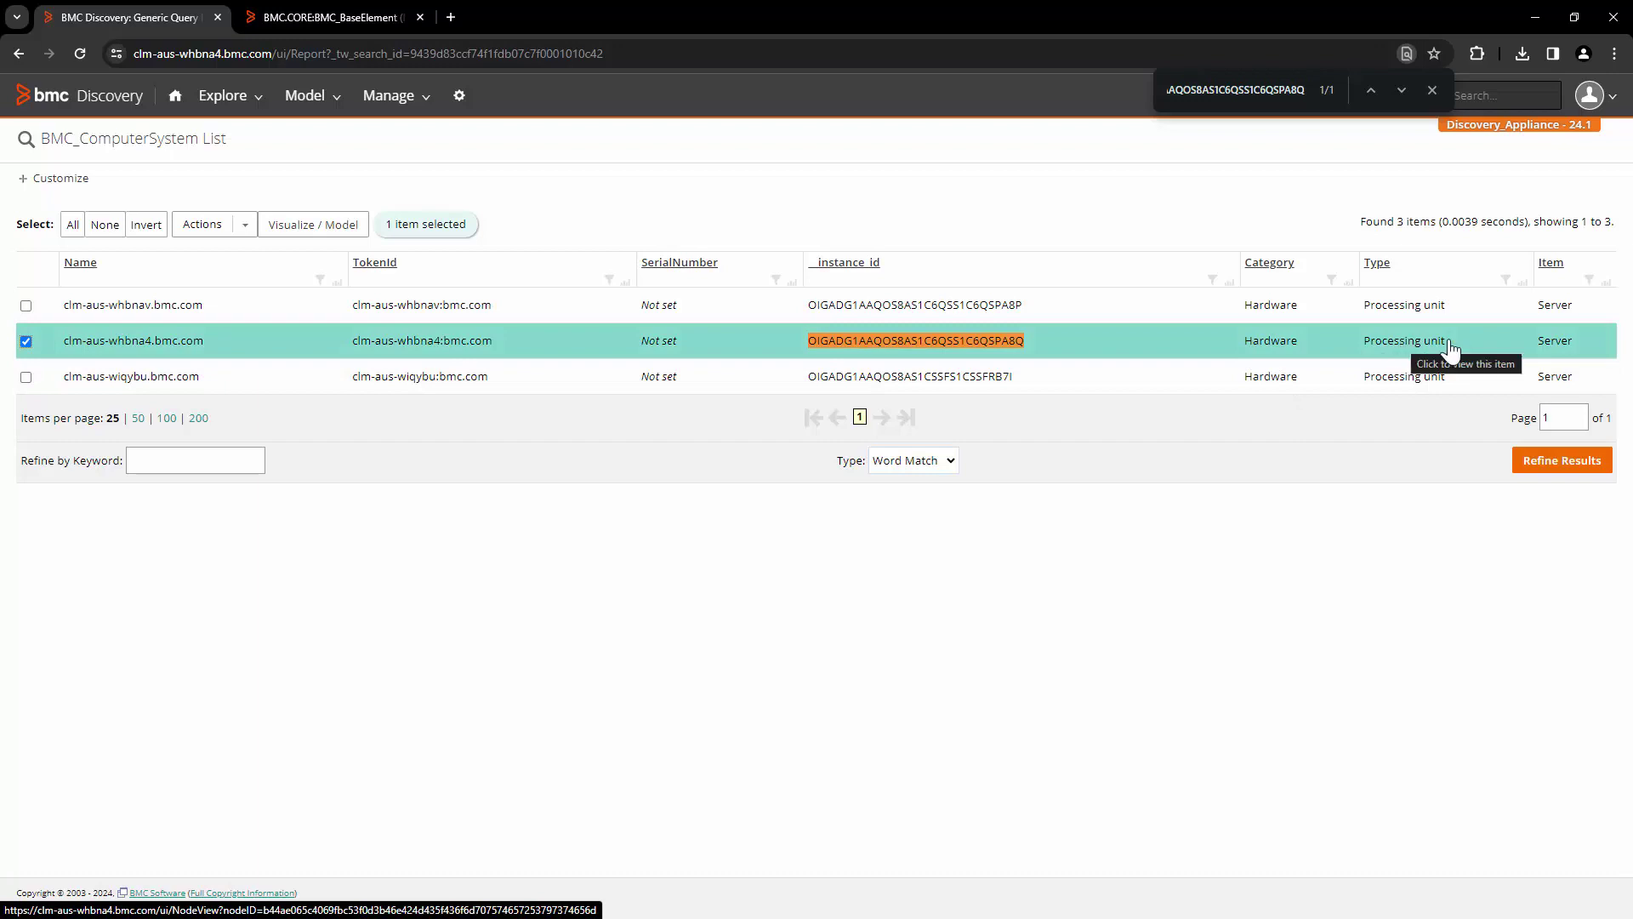
click(1568, 348)
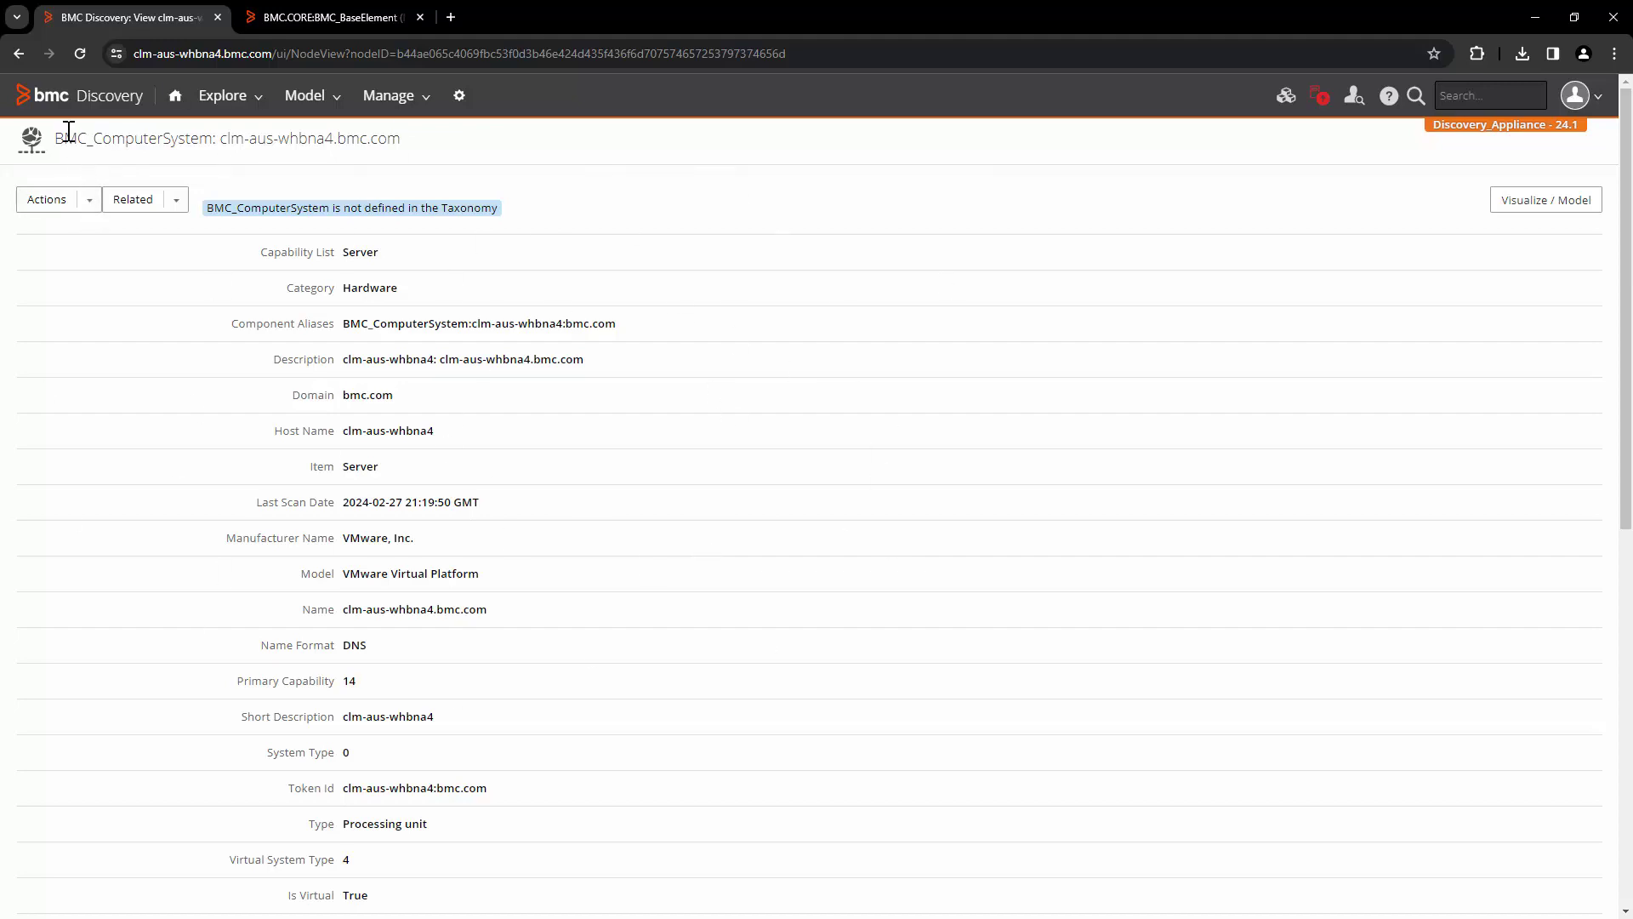
drag(55, 139, 215, 138)
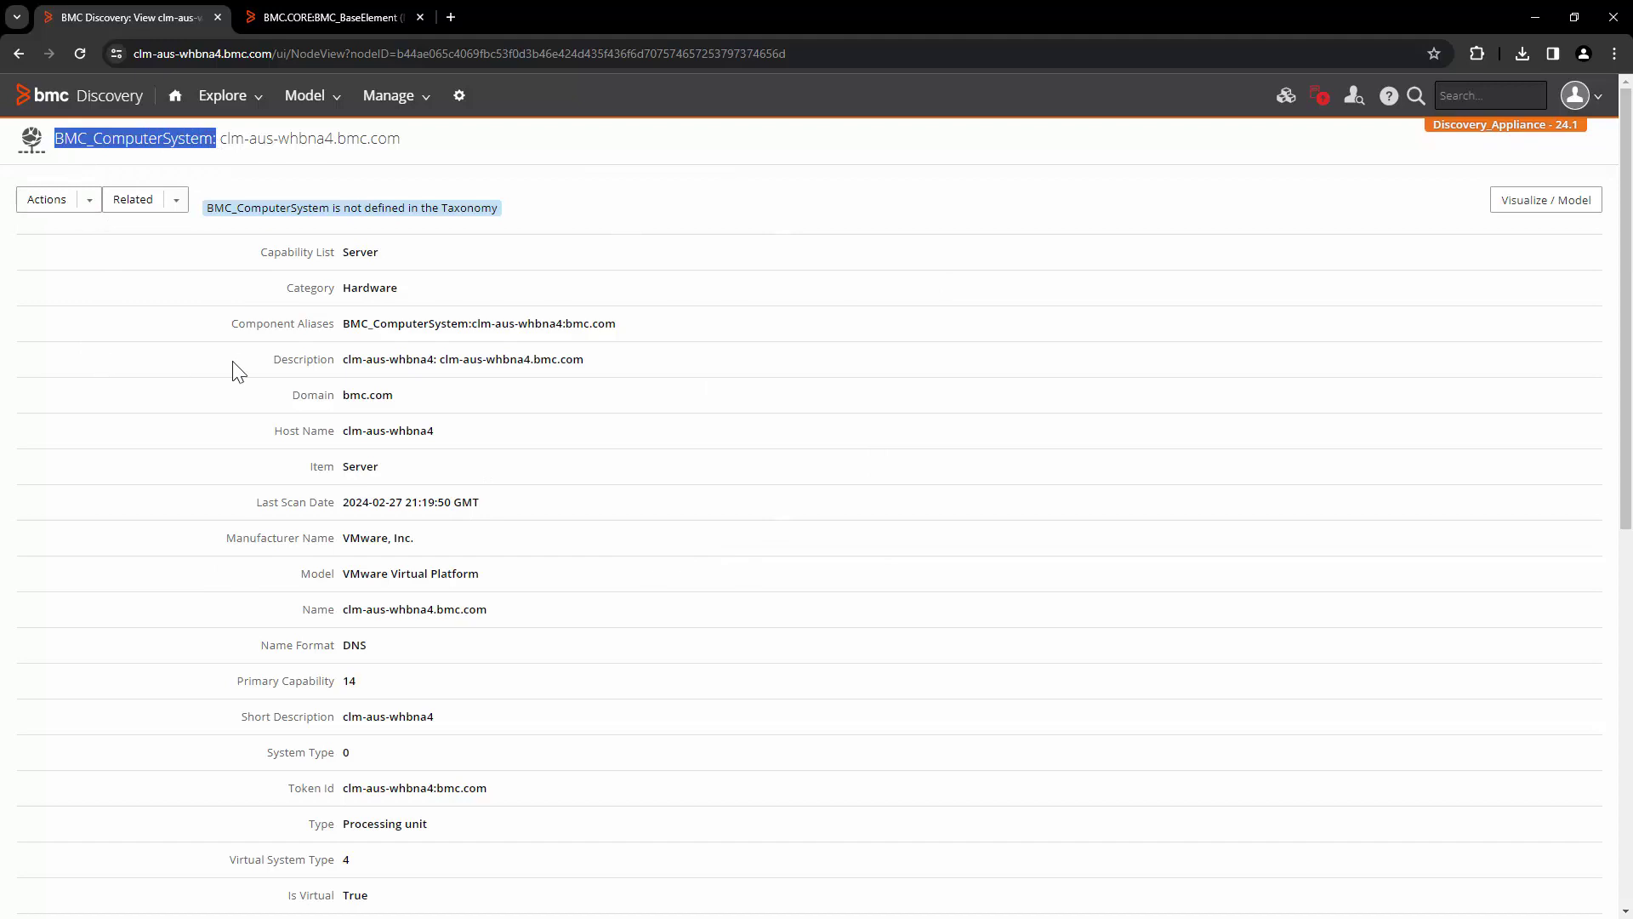
scroll(291, 426, down, 1)
scroll(291, 426, down, 3)
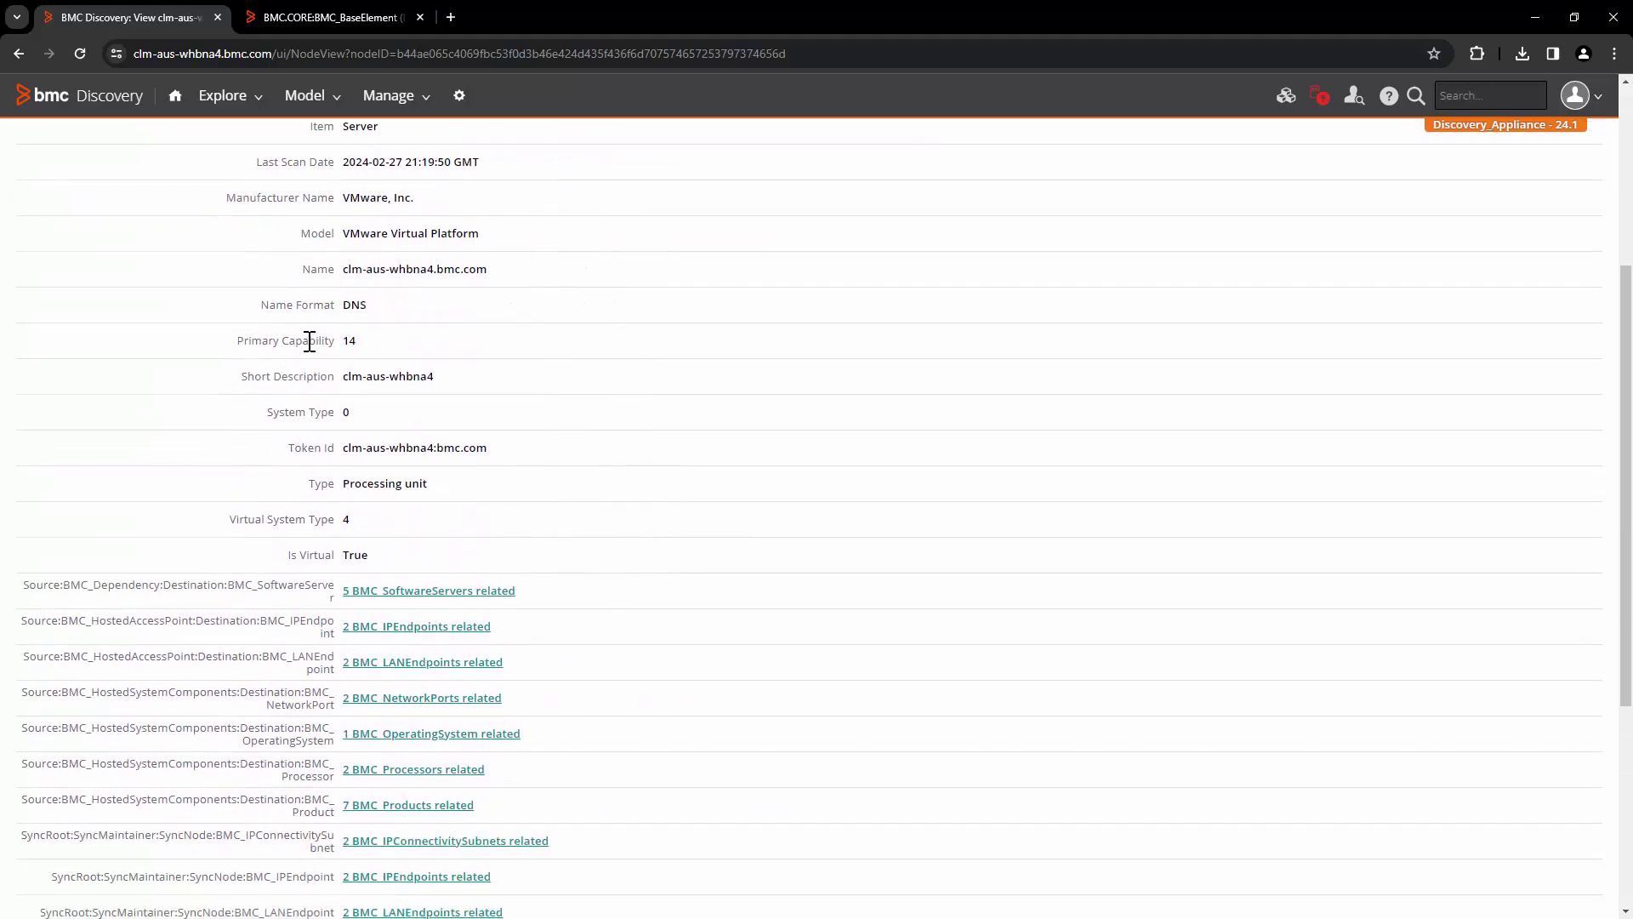
scroll(659, 455, down, 3)
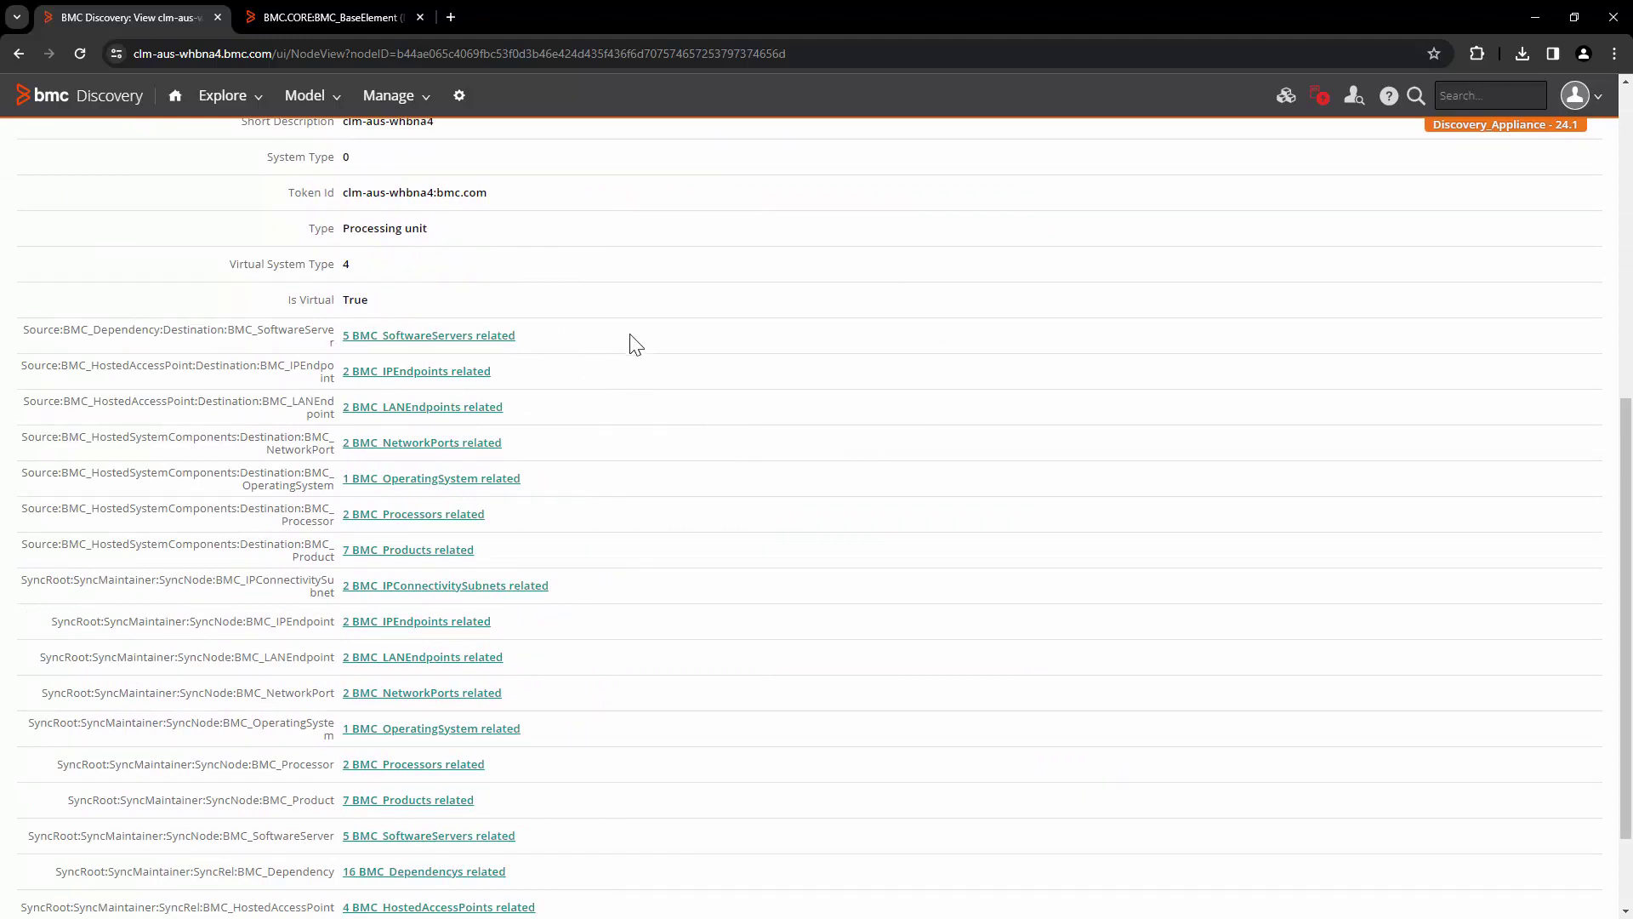
scroll(623, 372, up, 1)
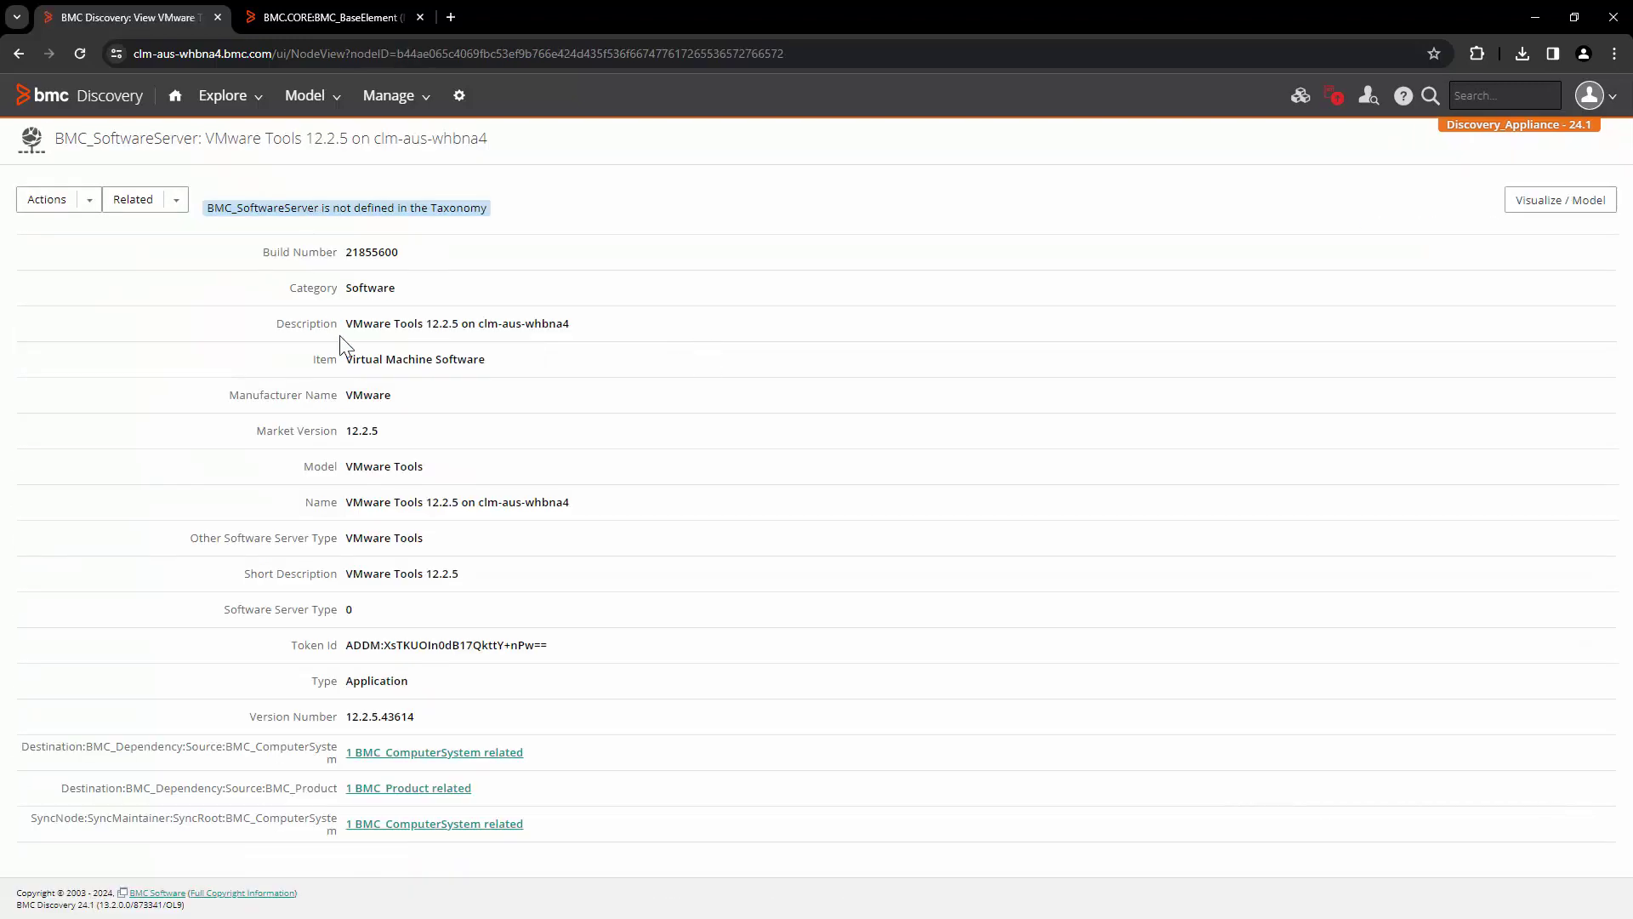
Step: Review the VMware Tools 12.2.5 software server's description, attributes and relationships
drag(345, 323, 607, 334)
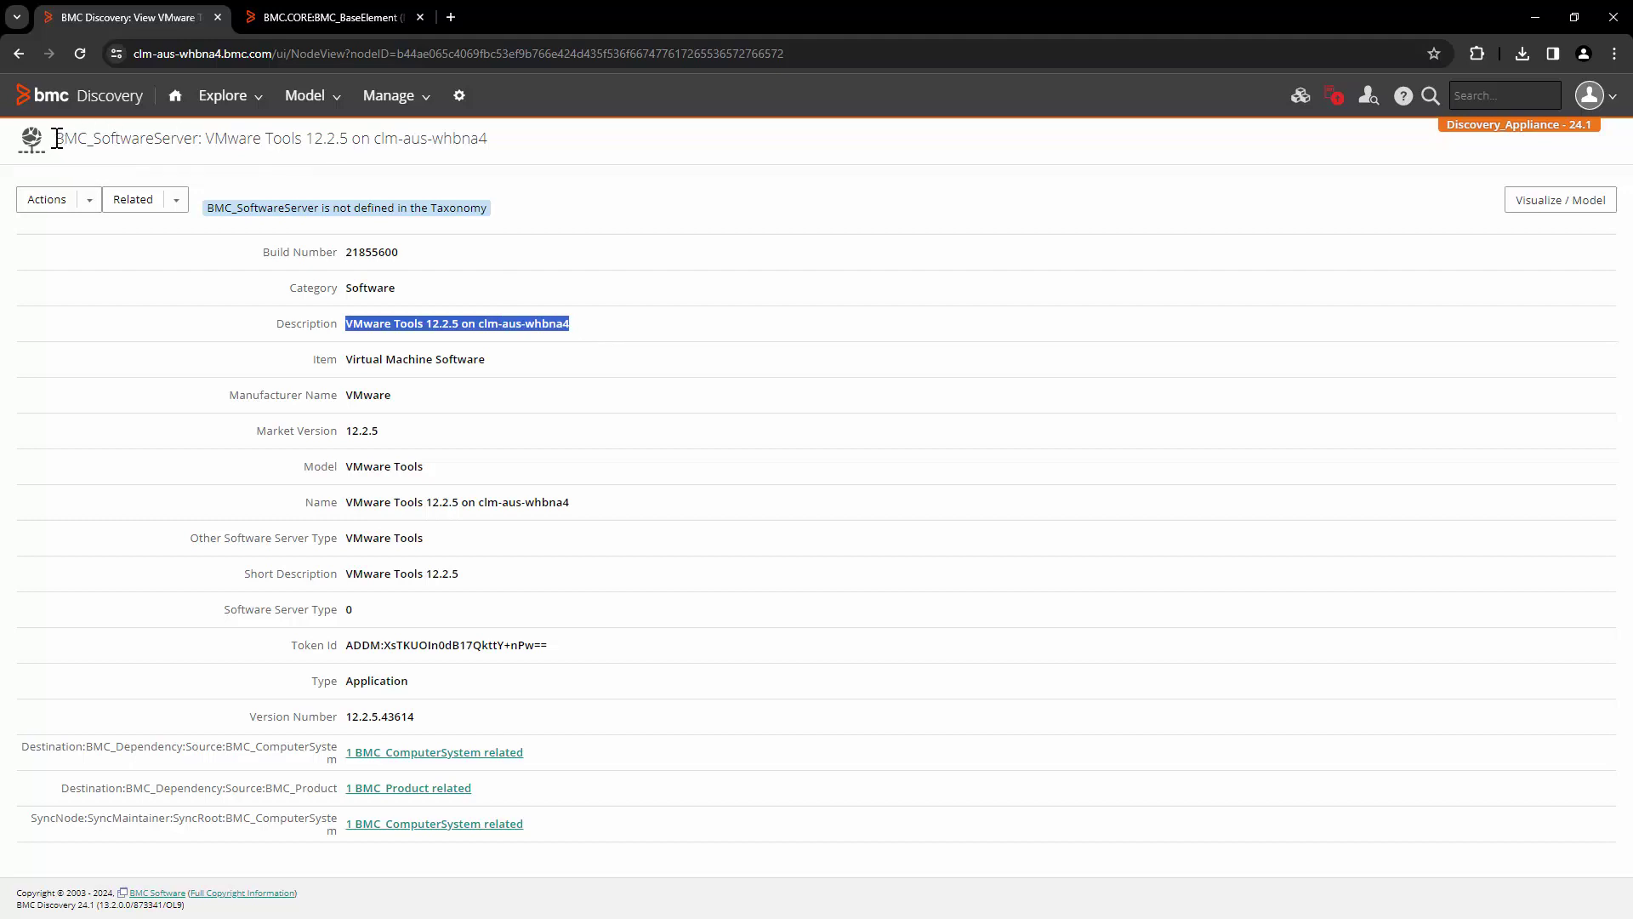
drag(56, 138, 194, 144)
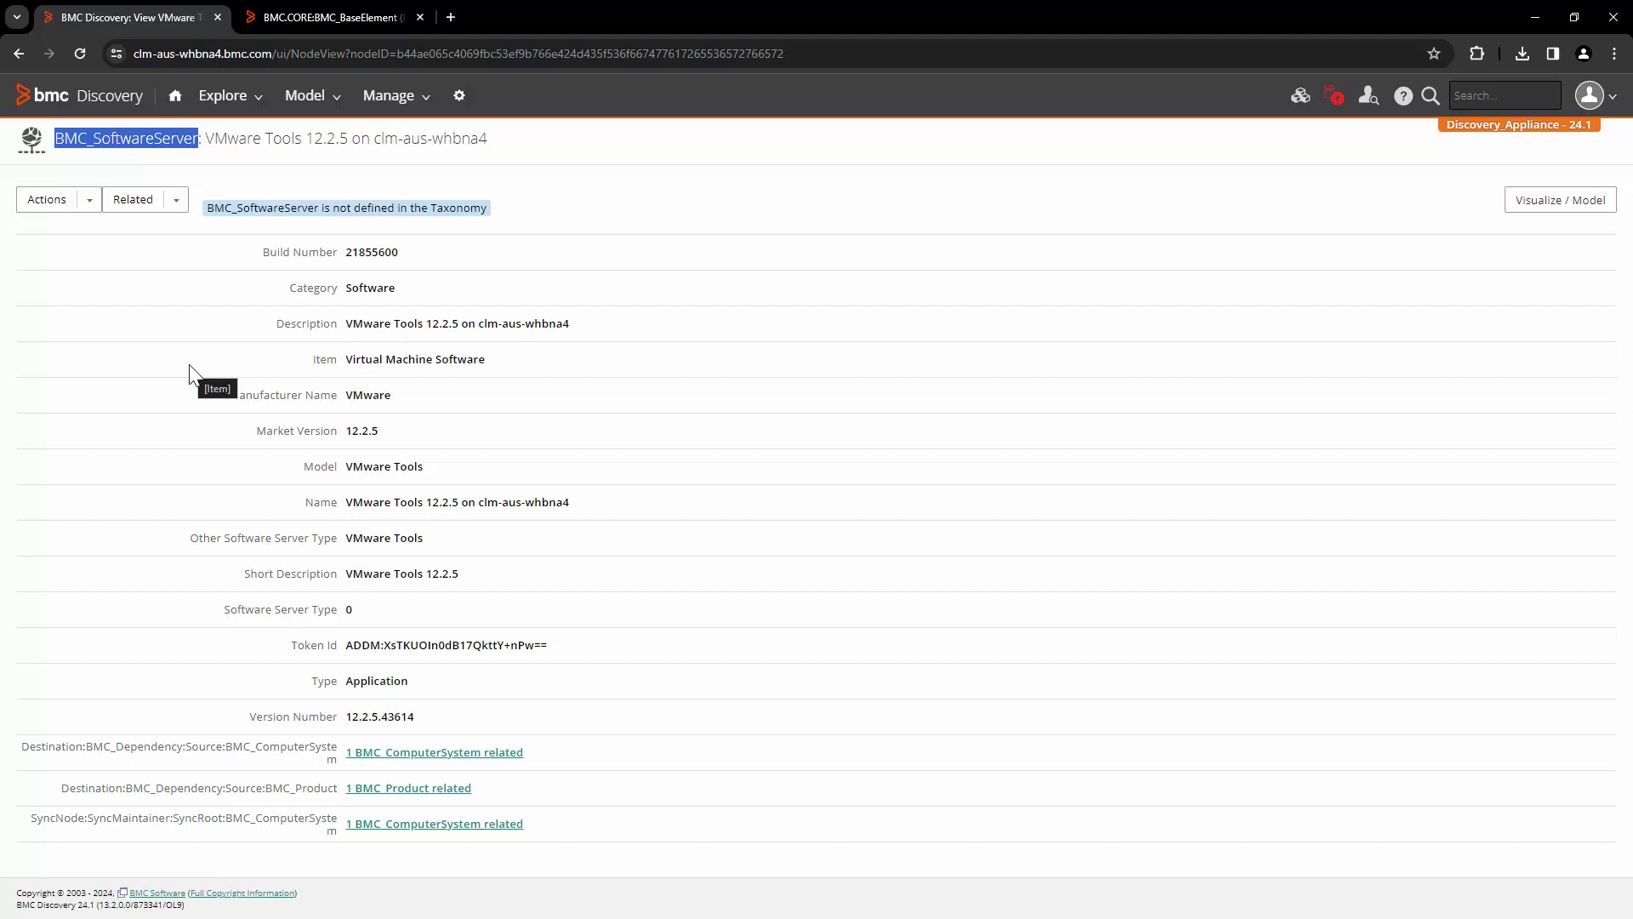
drag(230, 274, 572, 638)
click(577, 638)
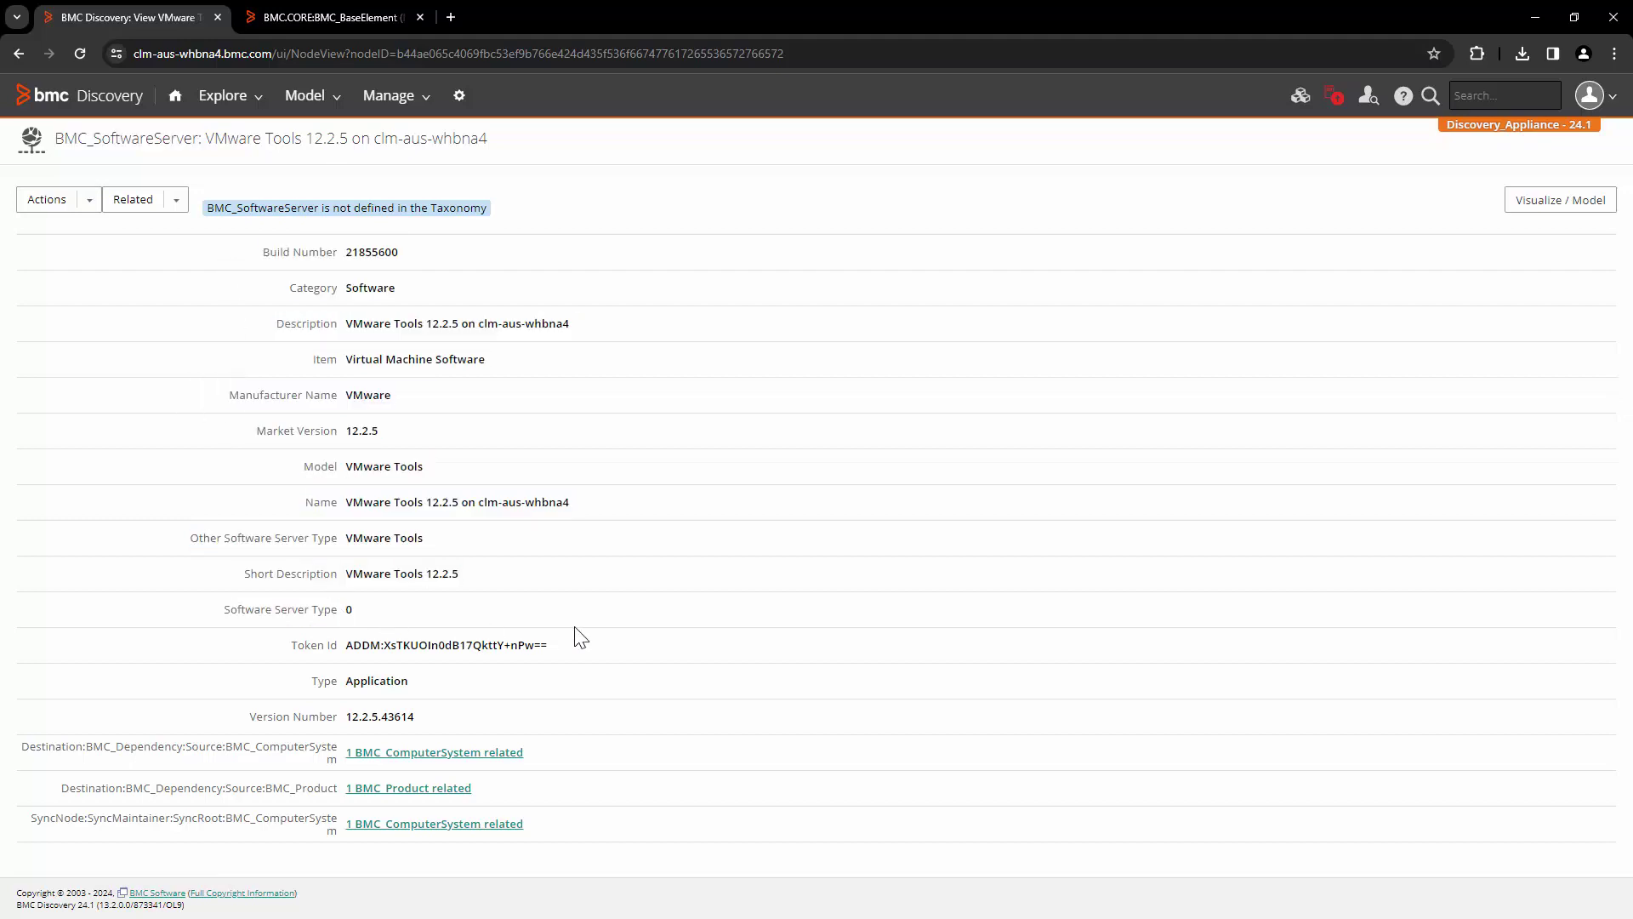
drag(143, 745, 786, 808)
click(955, 241)
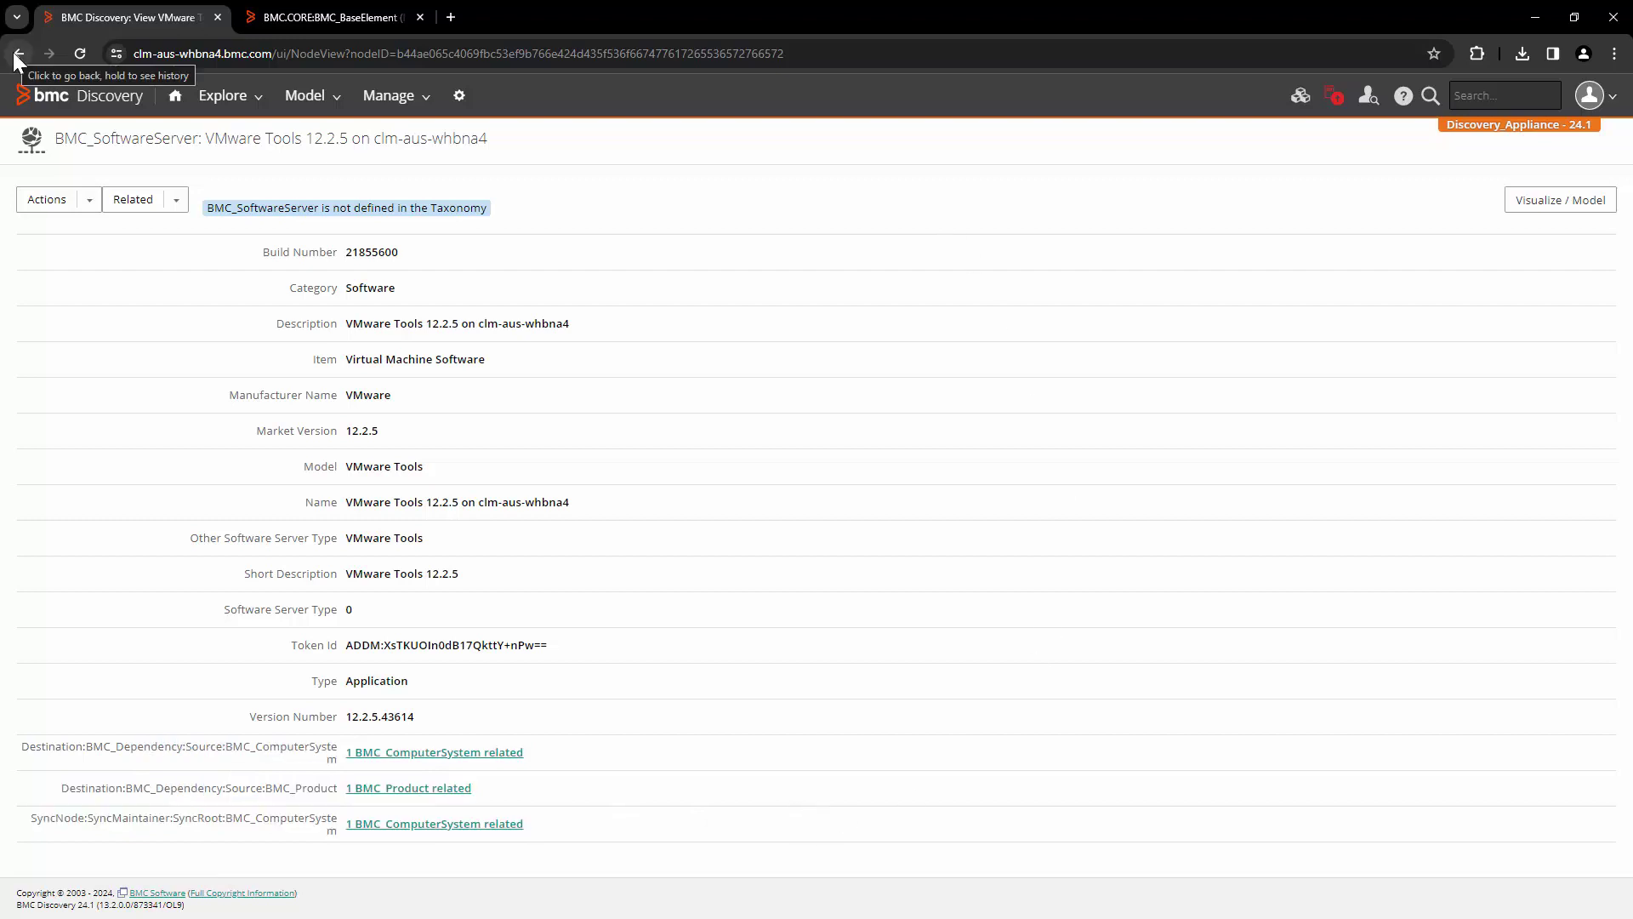
Step: Return to clm-aus-whbna4.bmc.com and visualize its graph of directly connected nodes
click(17, 54)
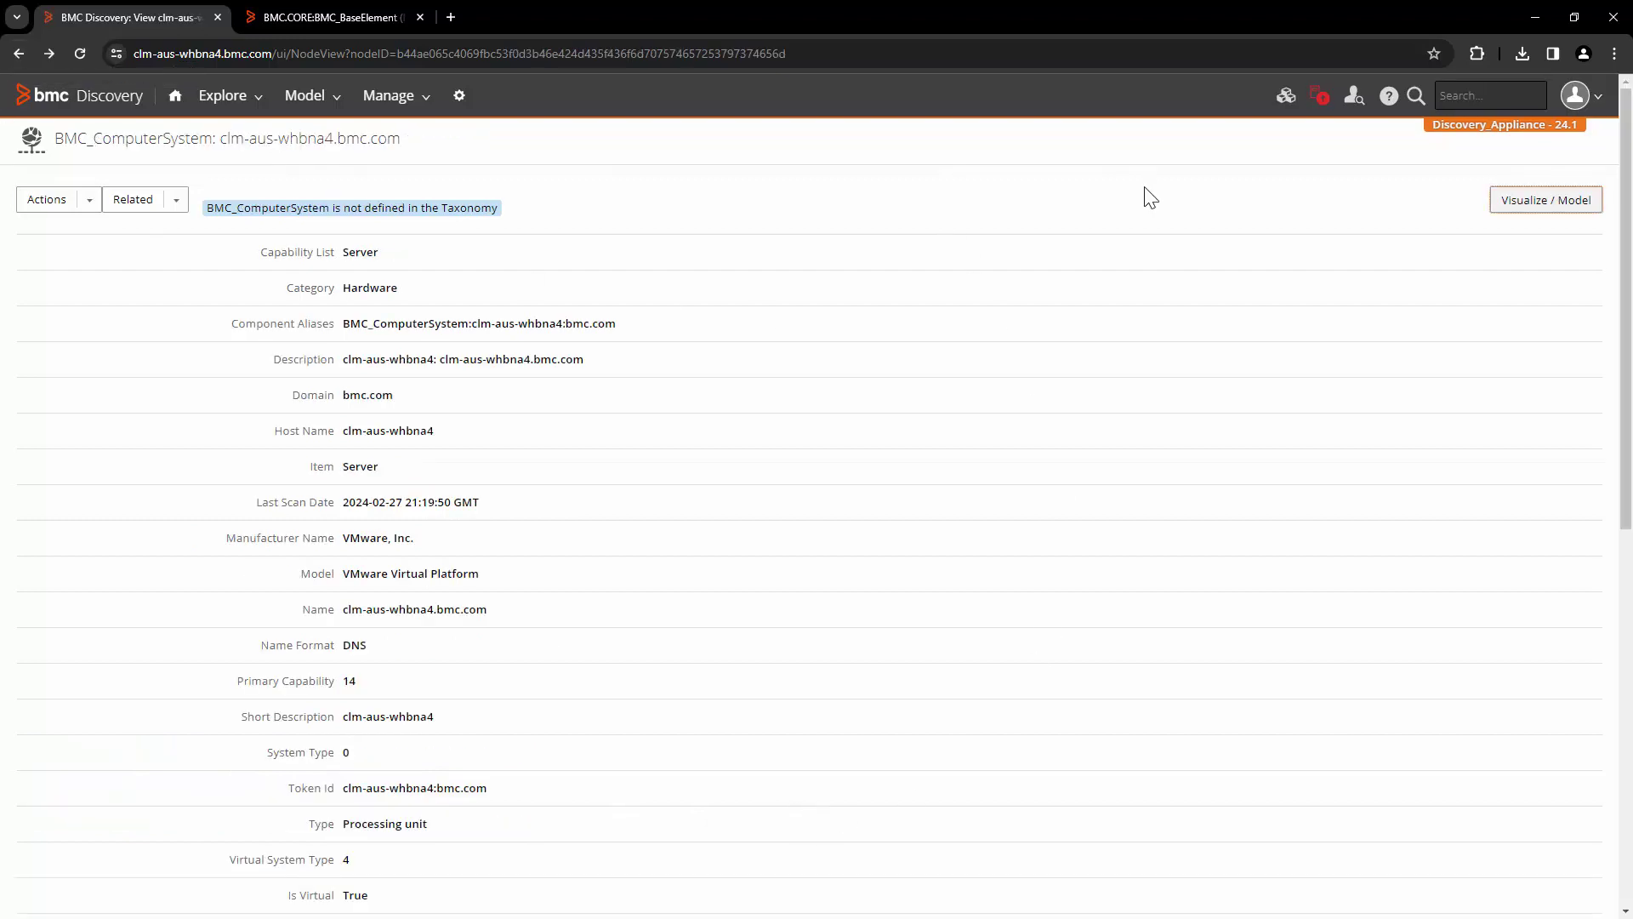
click(1569, 209)
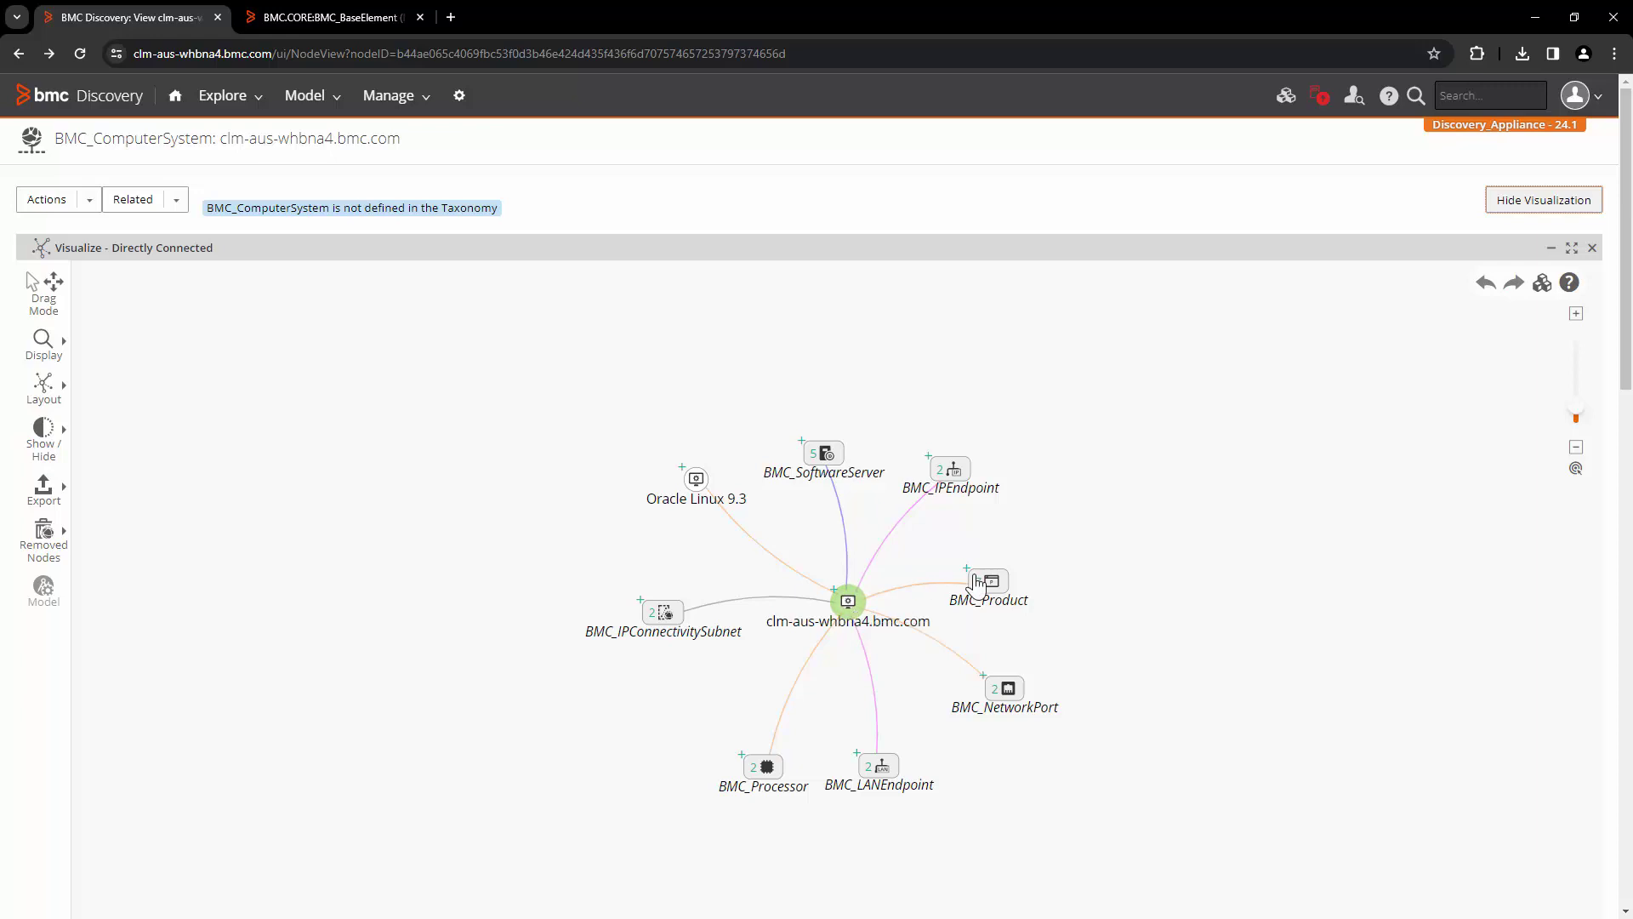
click(856, 621)
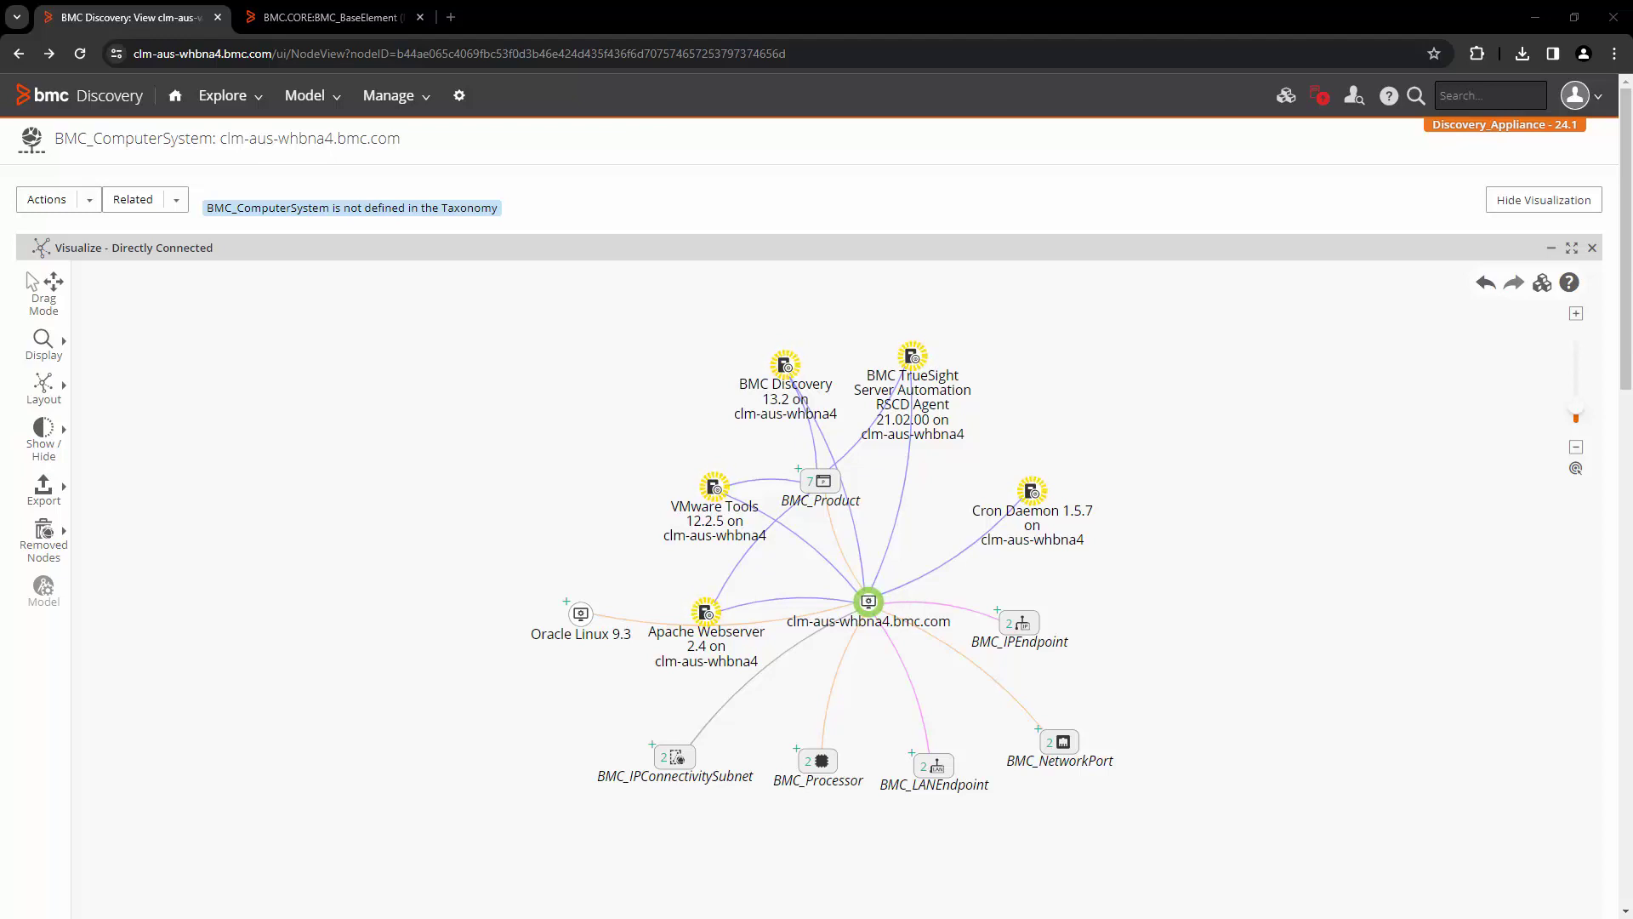
Step: Start a complete resync of the CMDB Development System connection, finishing with 93 CIs and 145 relationships updated
click(464, 102)
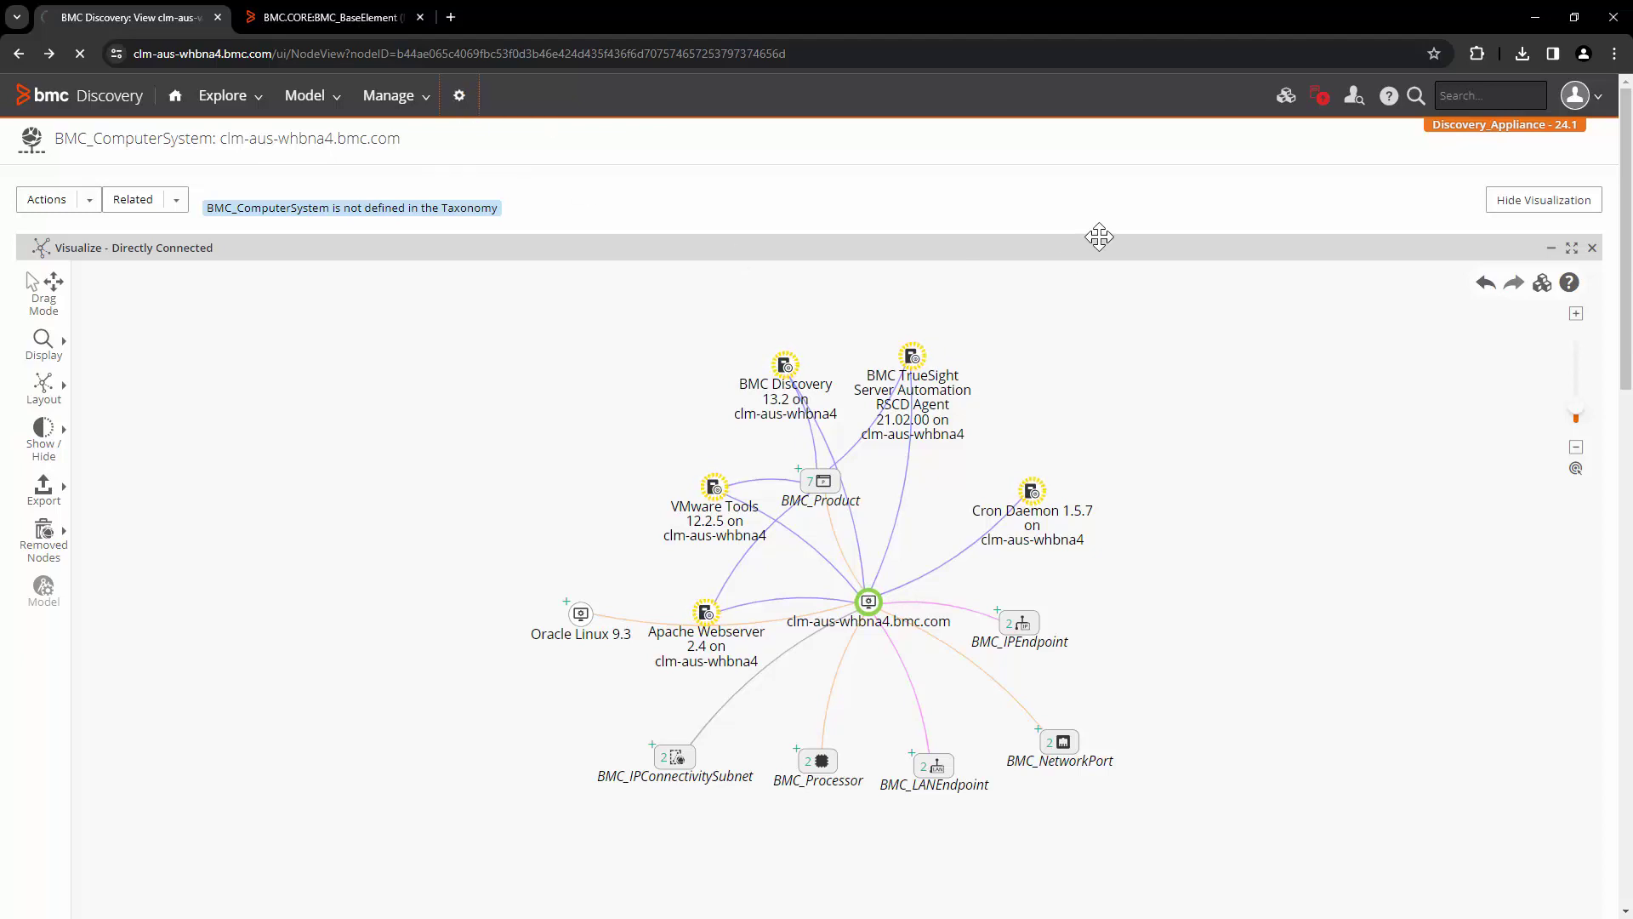
click(1233, 516)
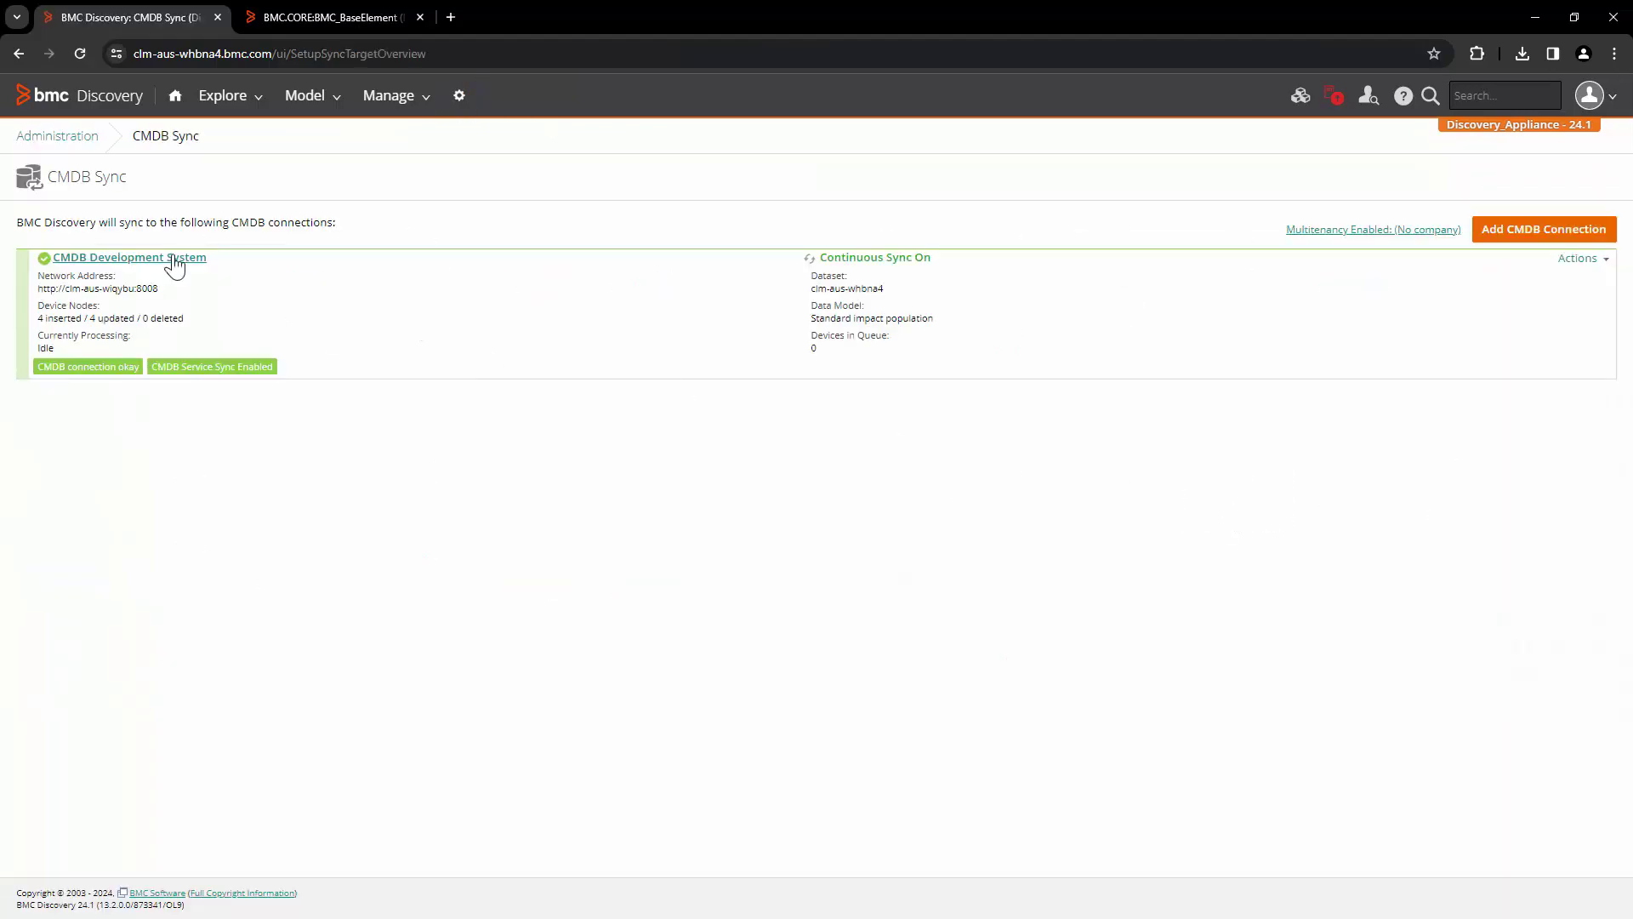
click(172, 262)
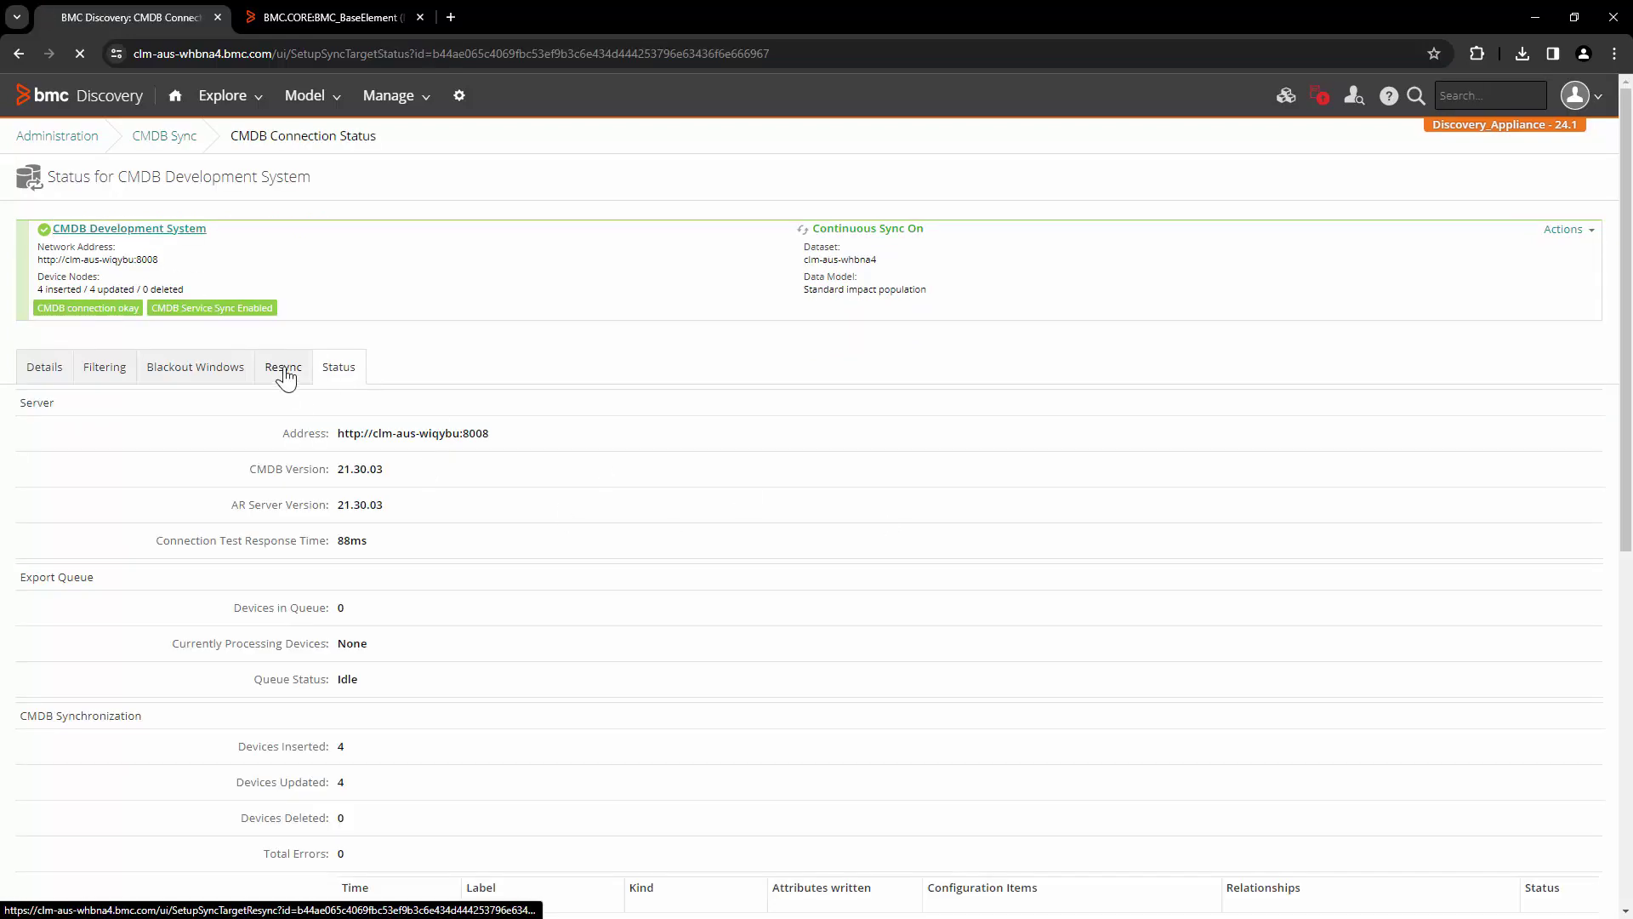
click(285, 374)
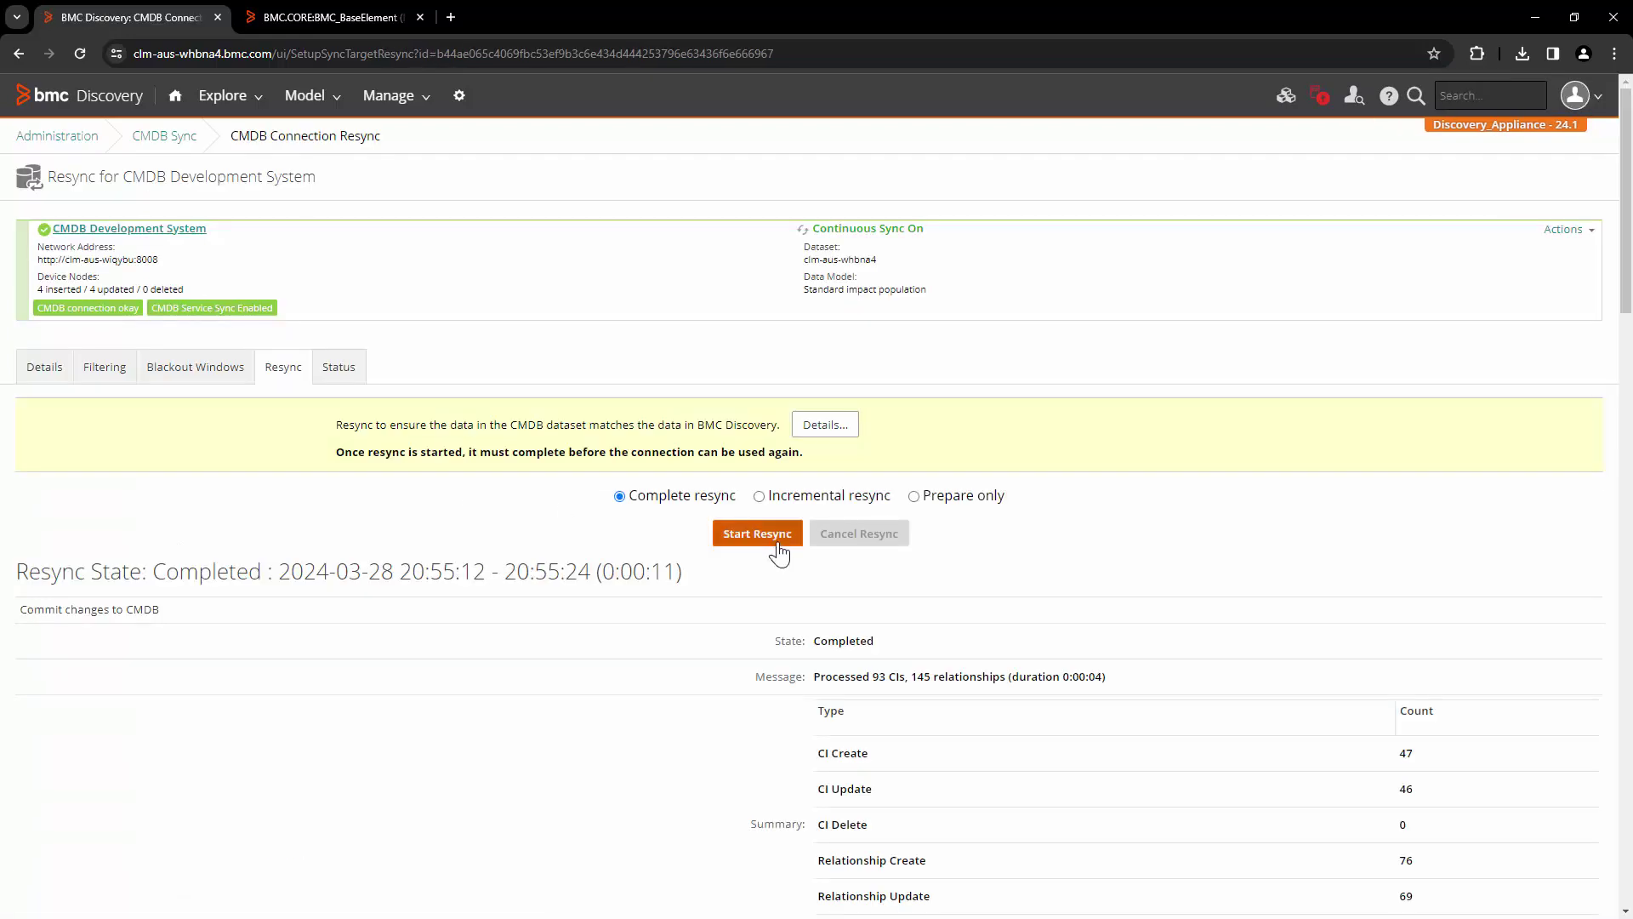
click(778, 546)
drag(28, 568, 280, 572)
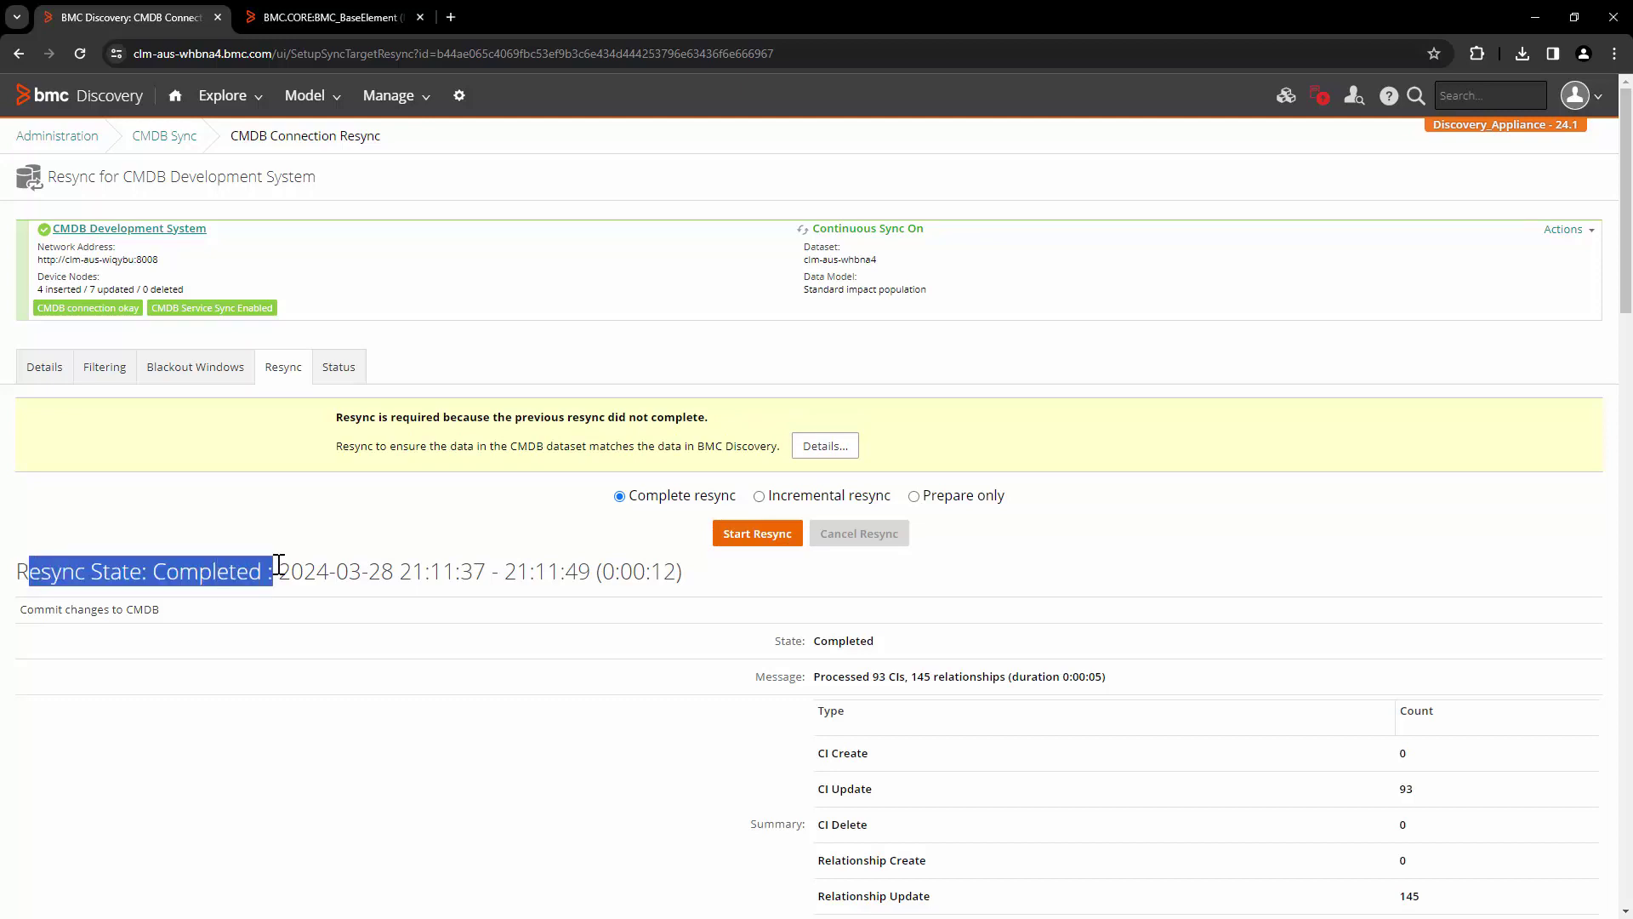
Step: Refresh the clm-aus-whbna4.bmc.com BMC_BaseElement record to show Hardware / Processing unit / Server
click(278, 10)
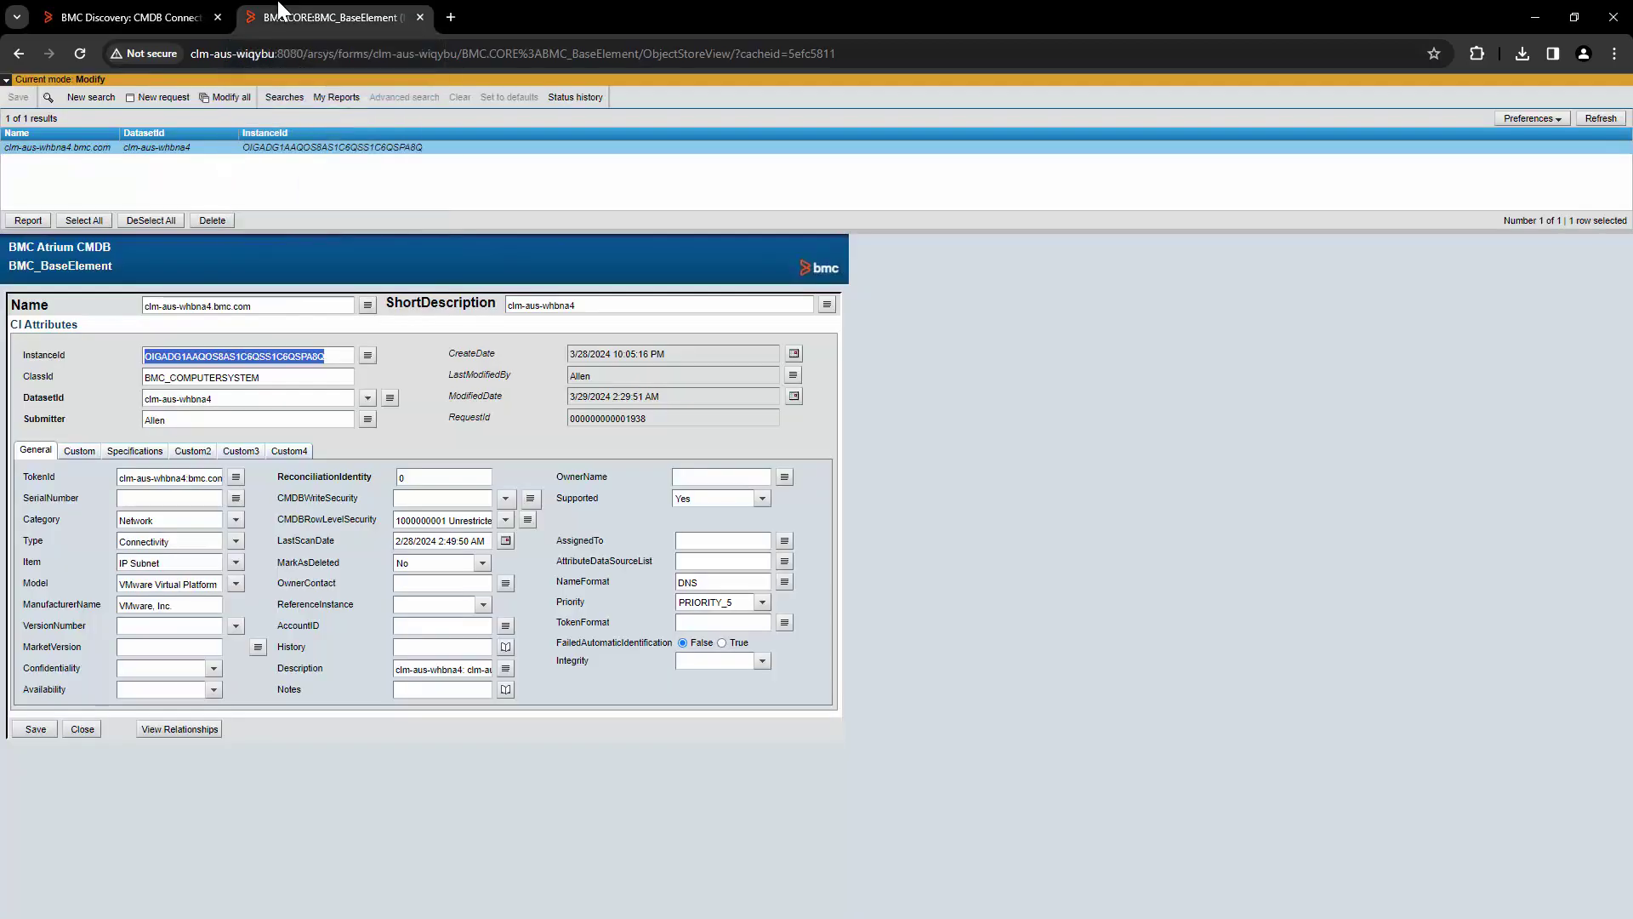
click(1603, 119)
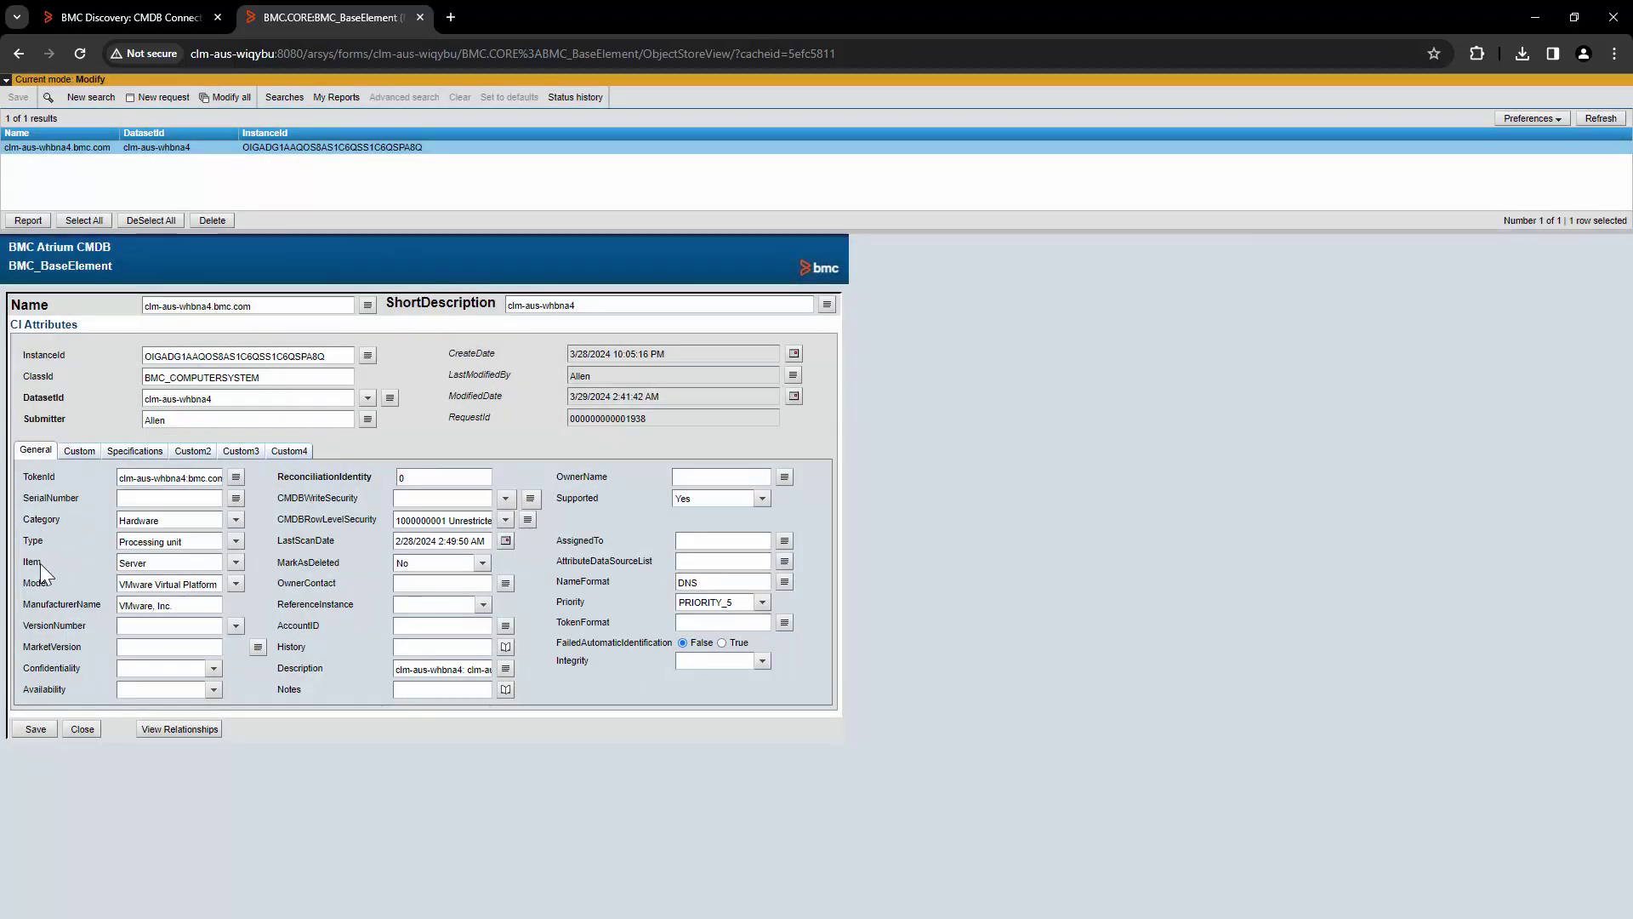
drag(163, 520, 70, 559)
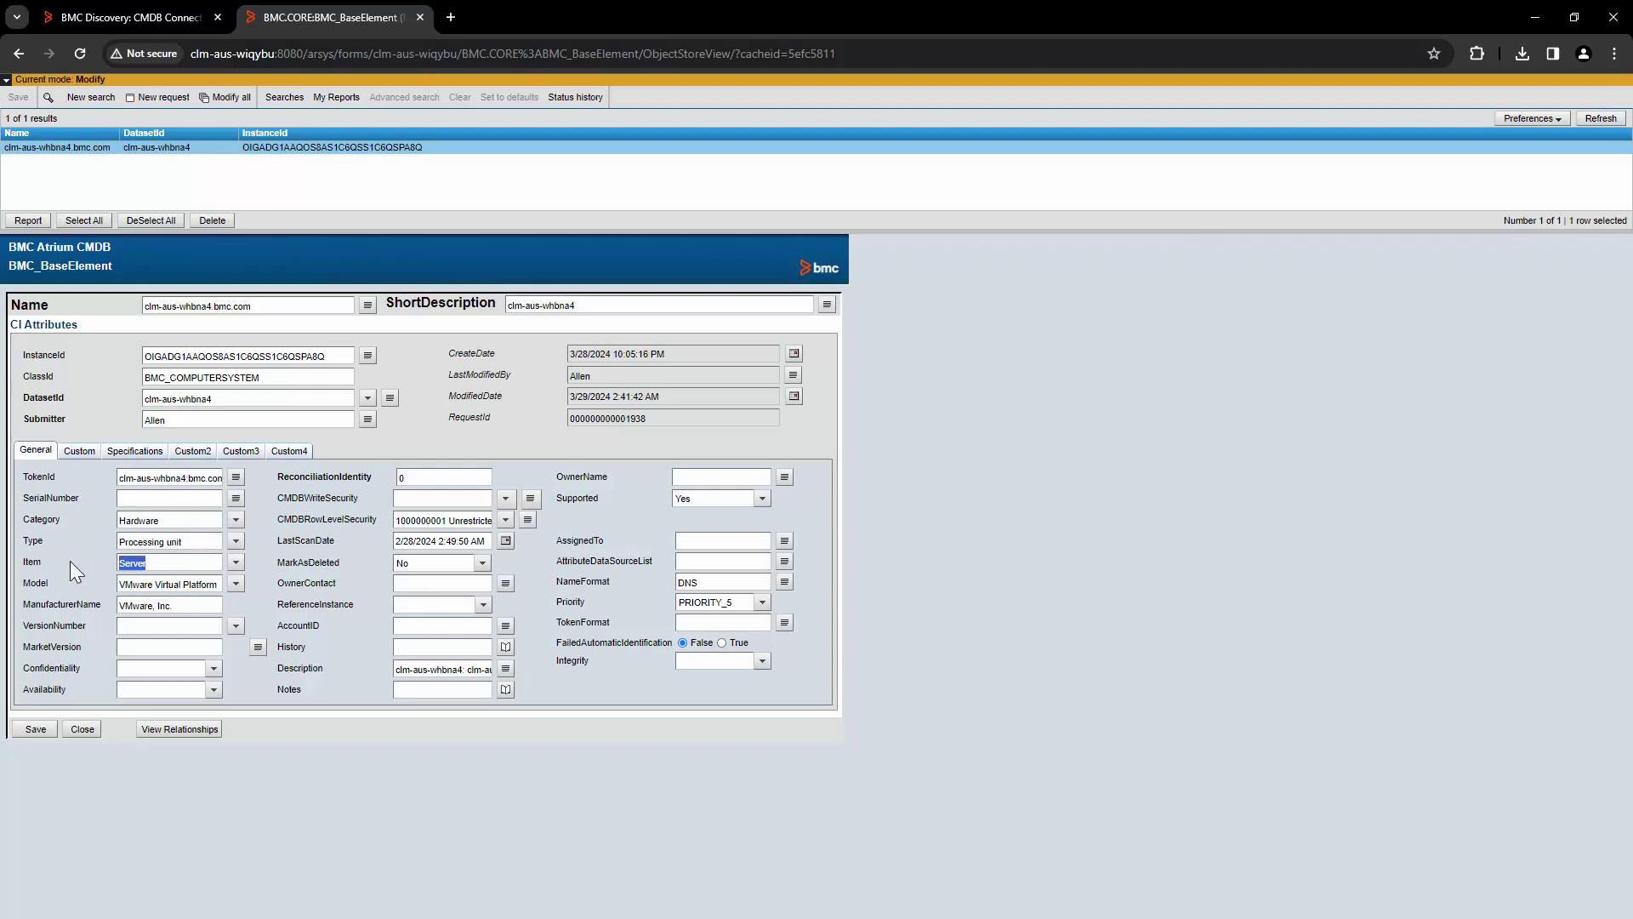
click(973, 647)
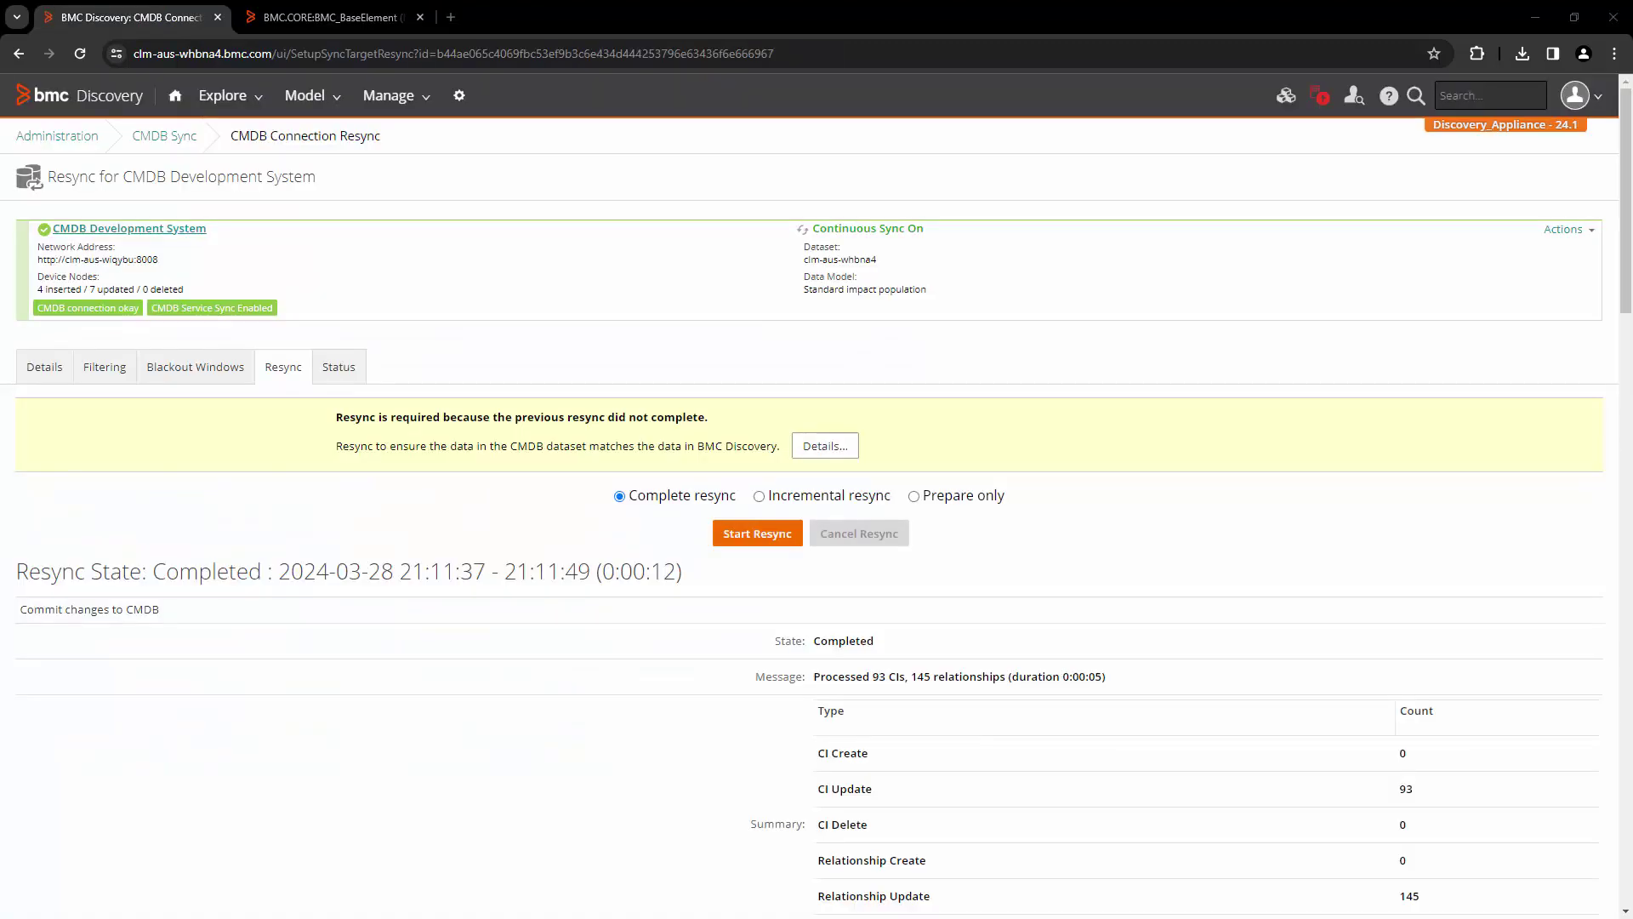
Step: Scroll through the query examples in the 'Discovery: How to query the shadow copy?' article
key(alt+Tab)
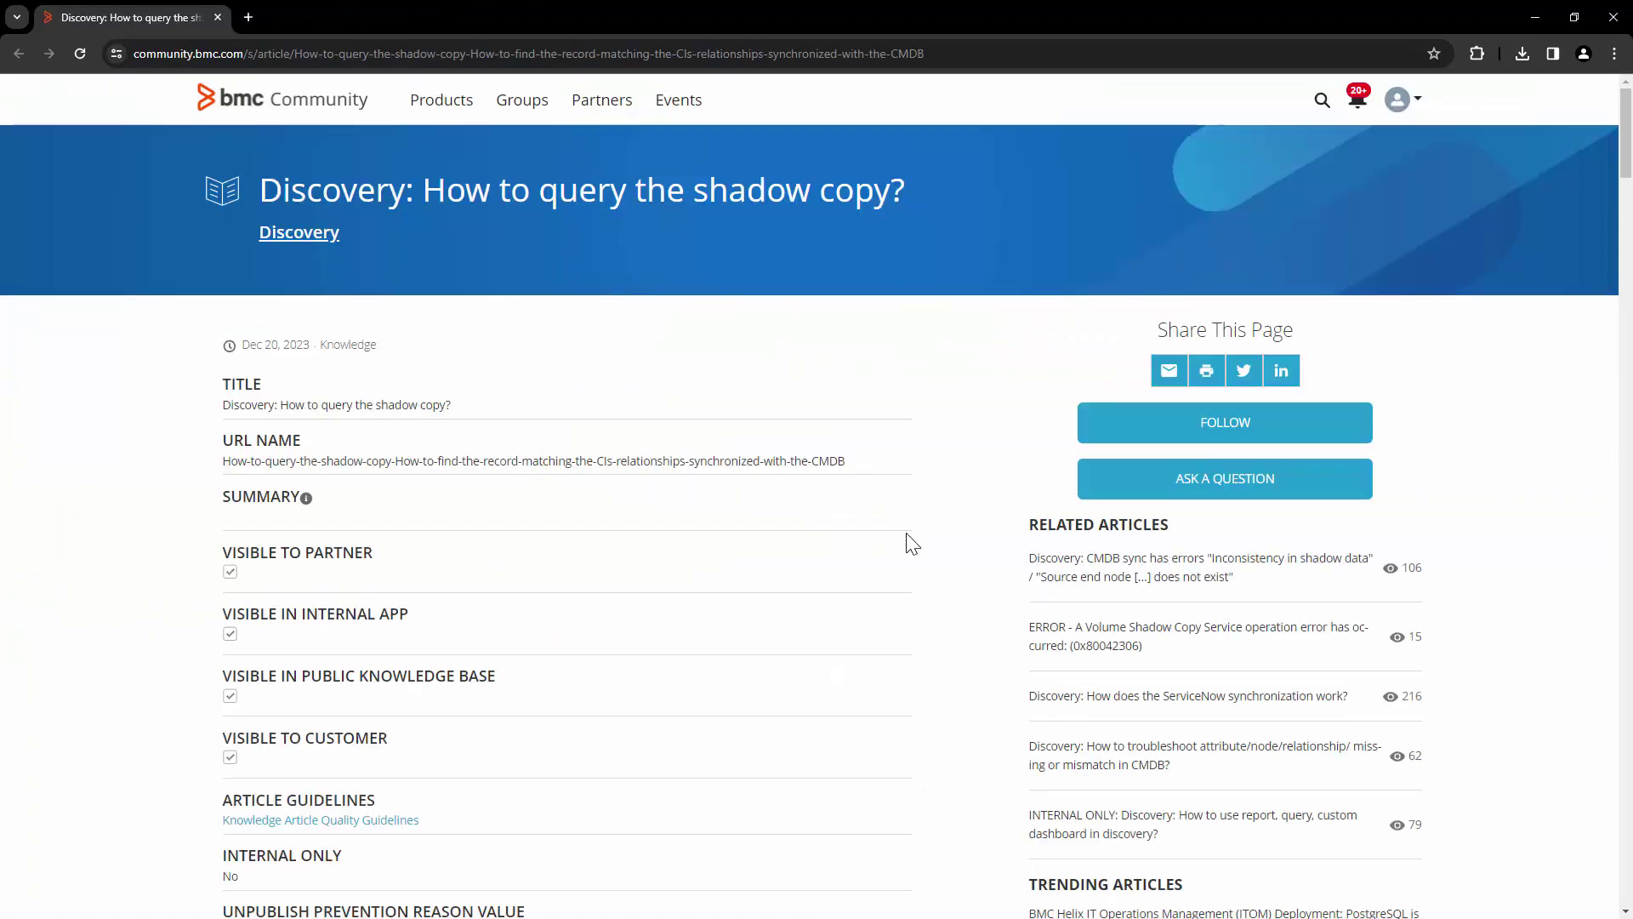
scroll(912, 558, down, 15)
scroll(912, 557, down, 10)
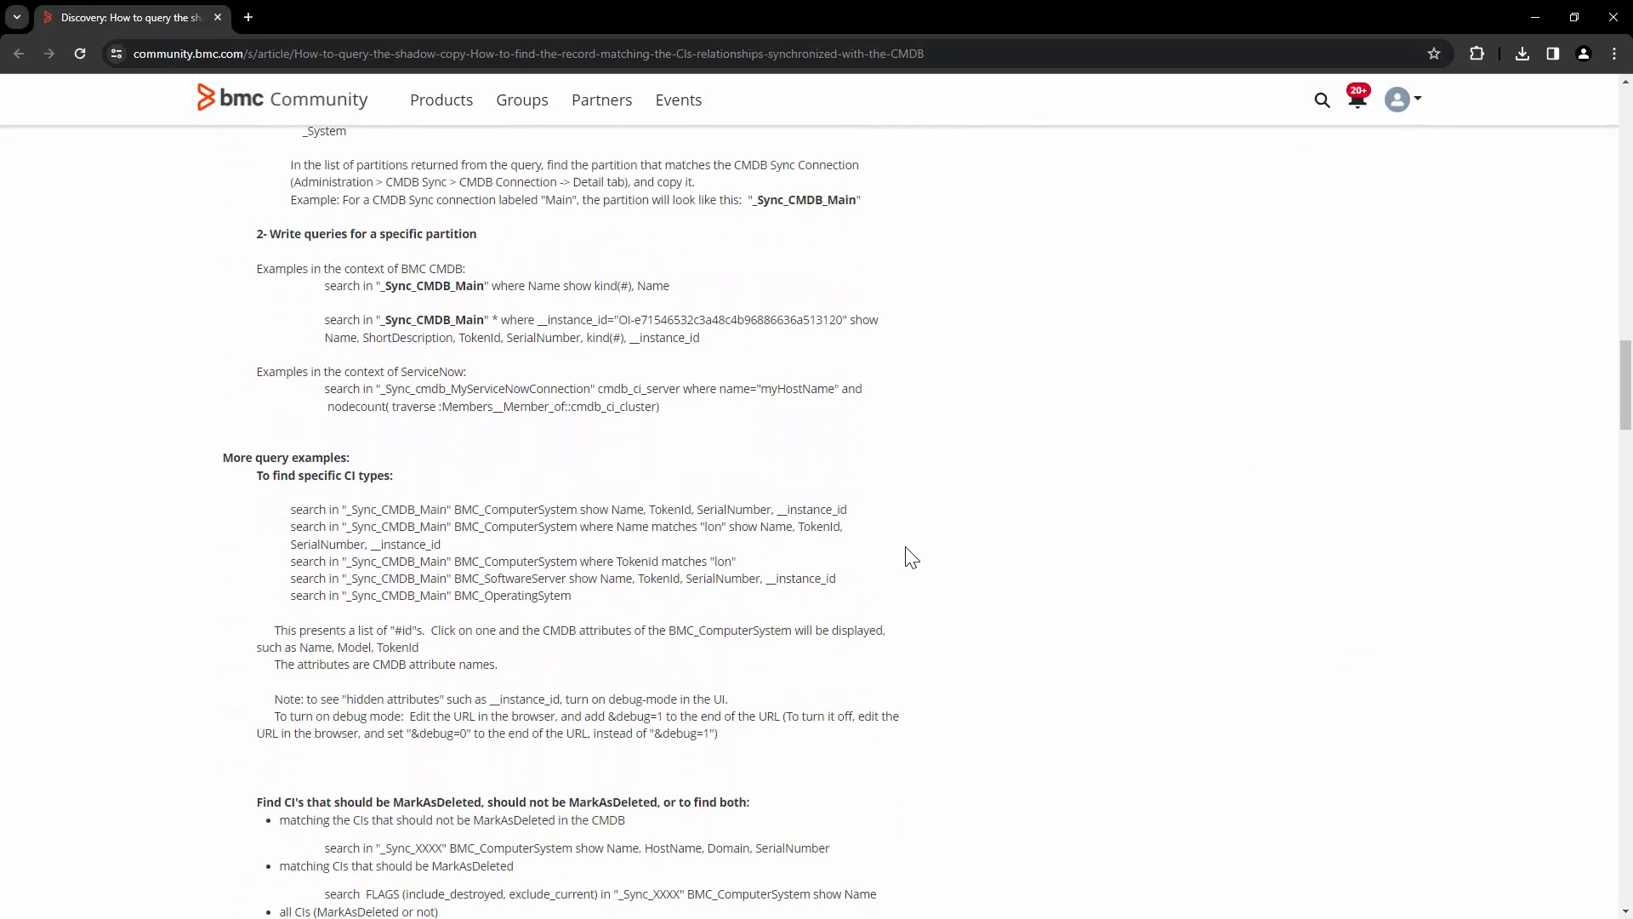
scroll(911, 557, down, 9)
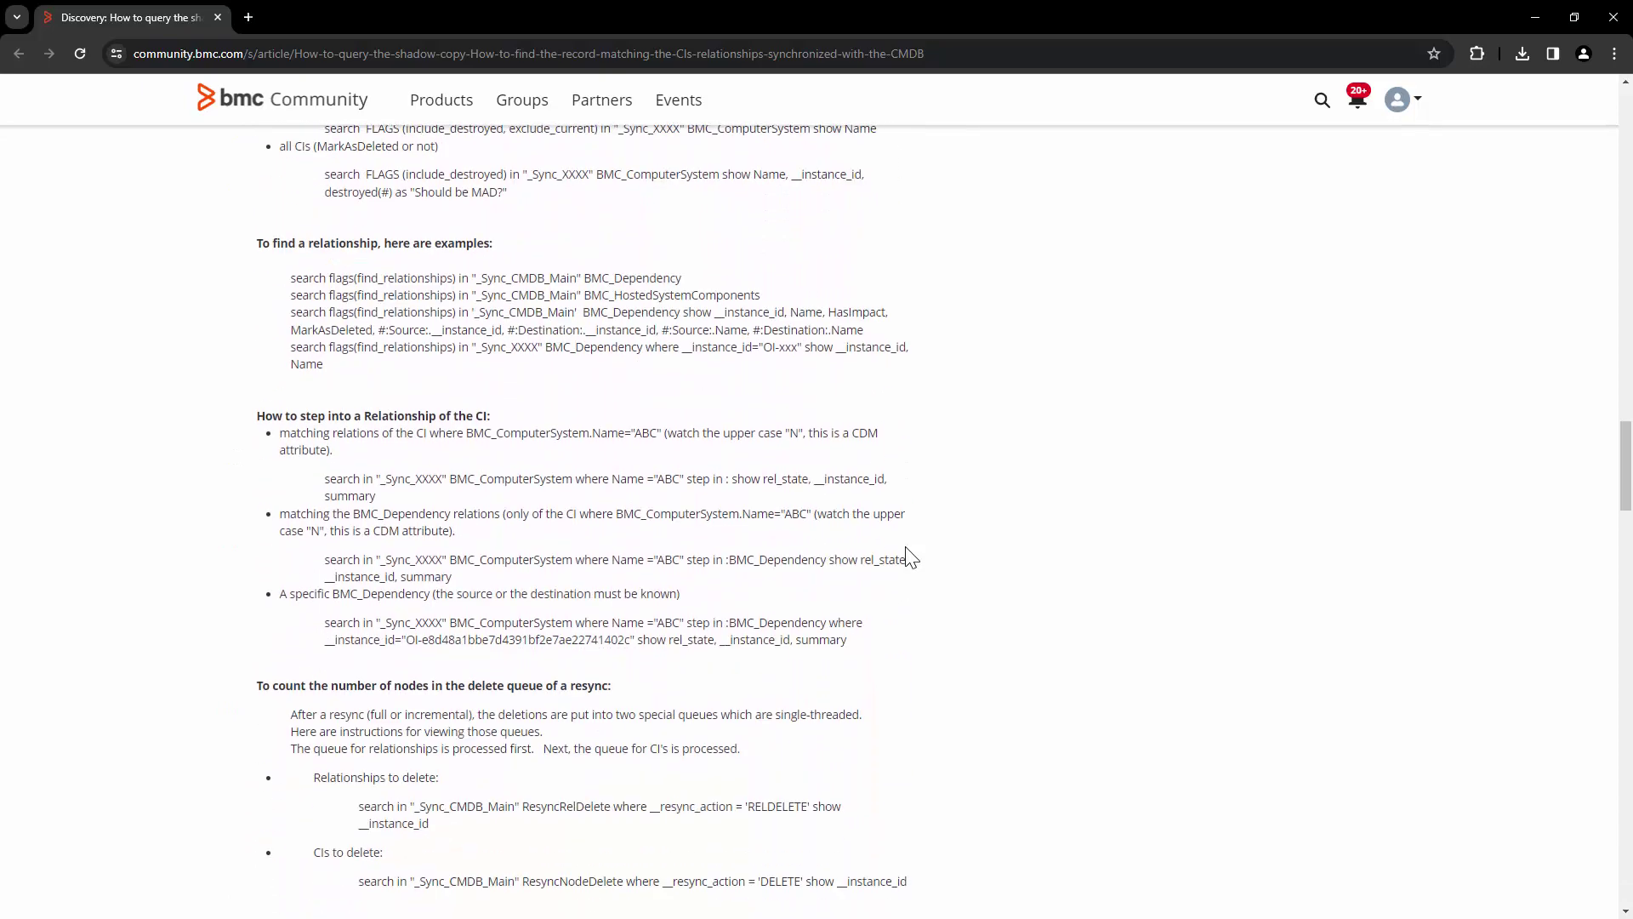
scroll(912, 557, down, 3)
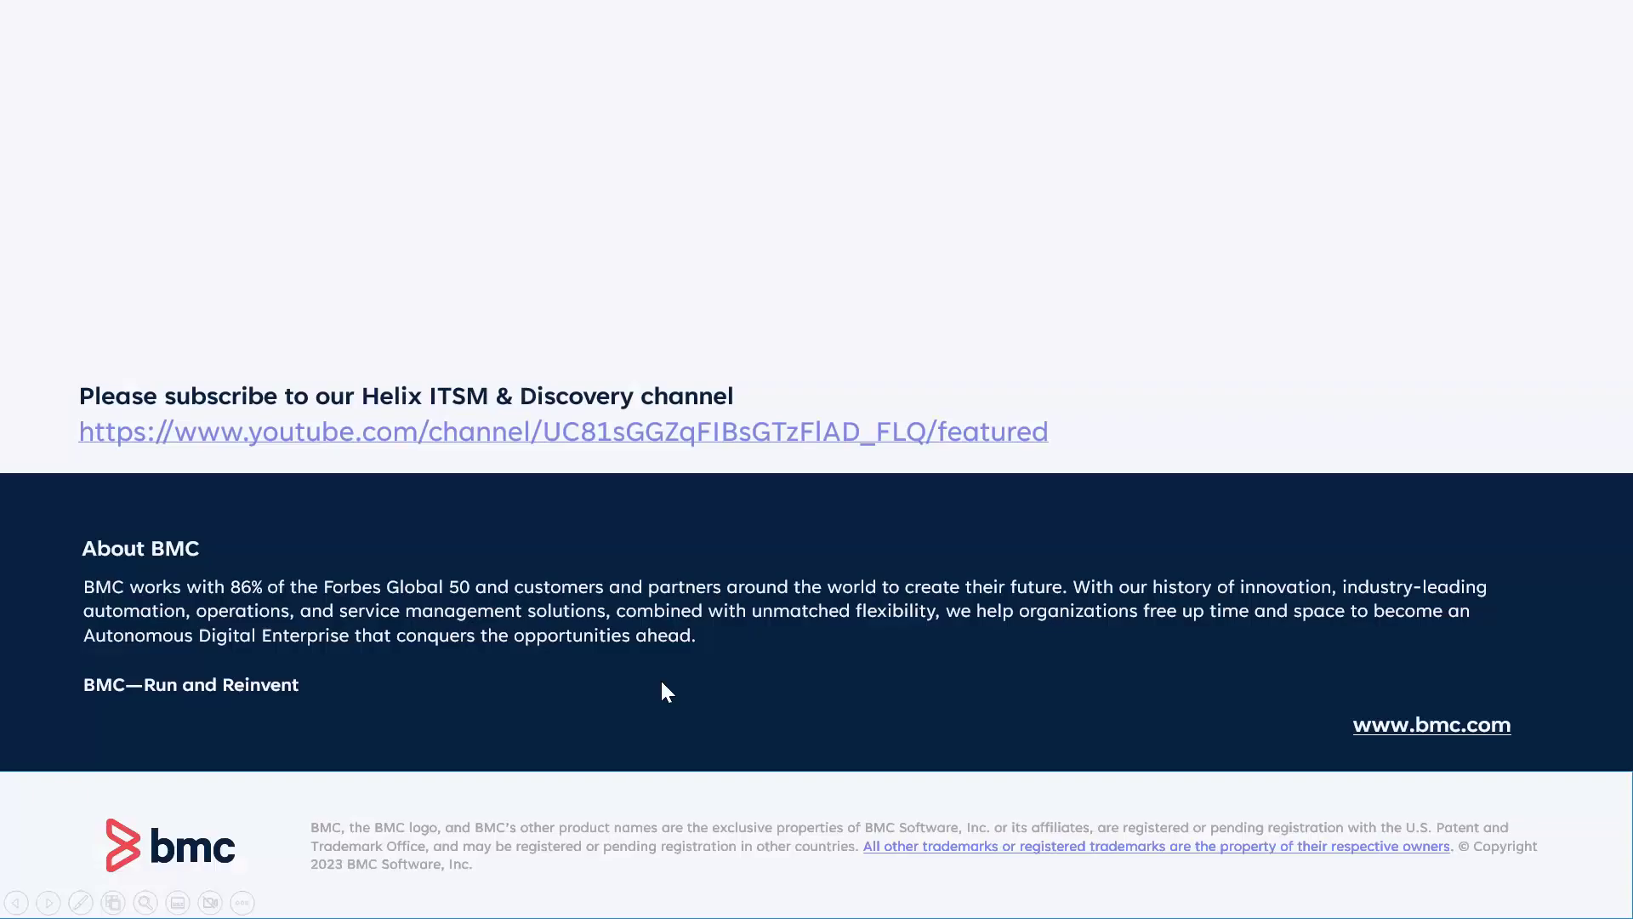